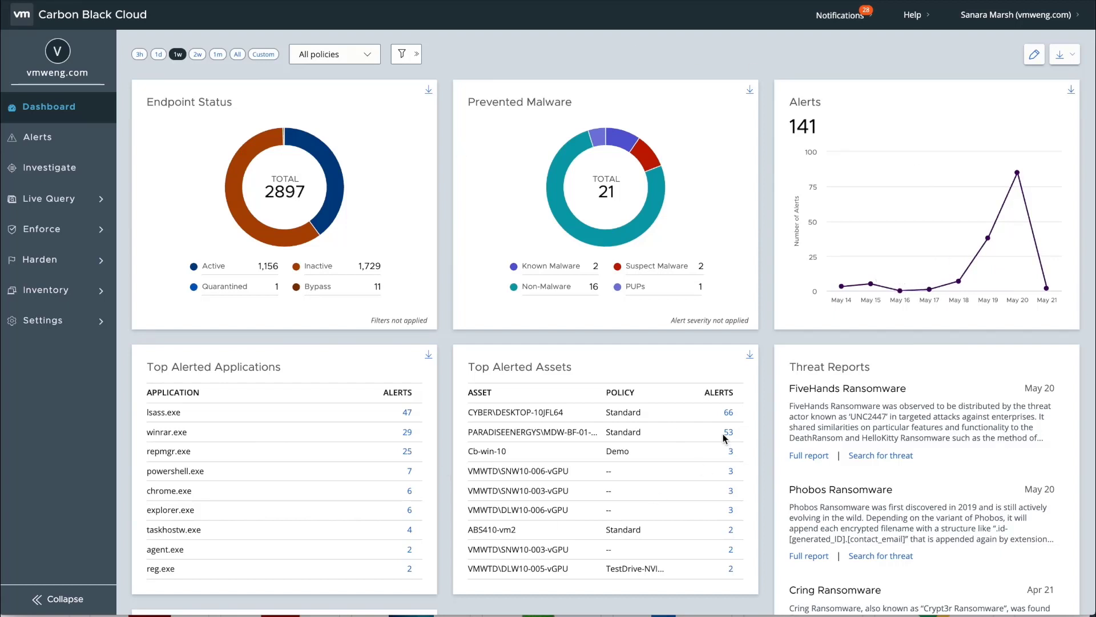
# Examine the dashboard's top alerted assets, threat reports and the recent alerts trend.
pyautogui.scroll(-3, 723, 438)
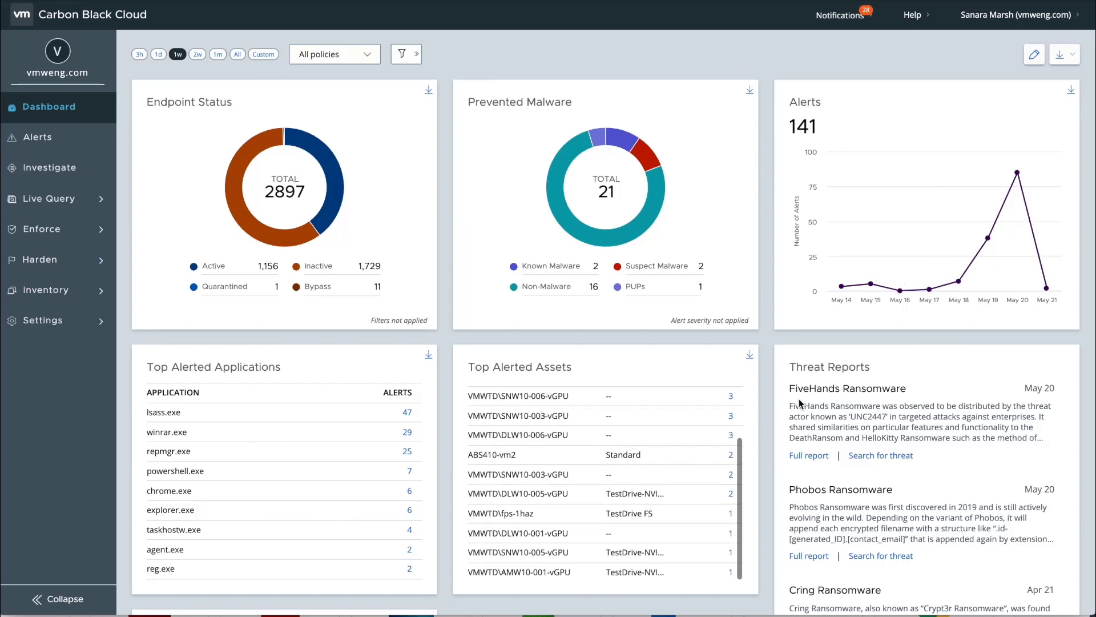
pyautogui.scroll(3, 665, 432)
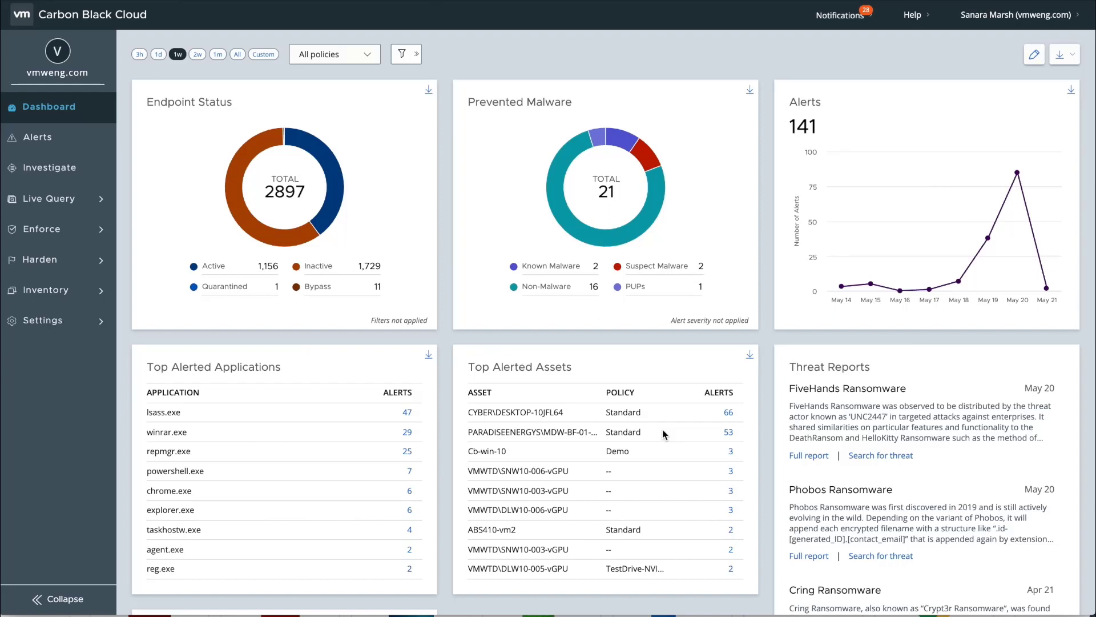
pyautogui.scroll(-1, 664, 434)
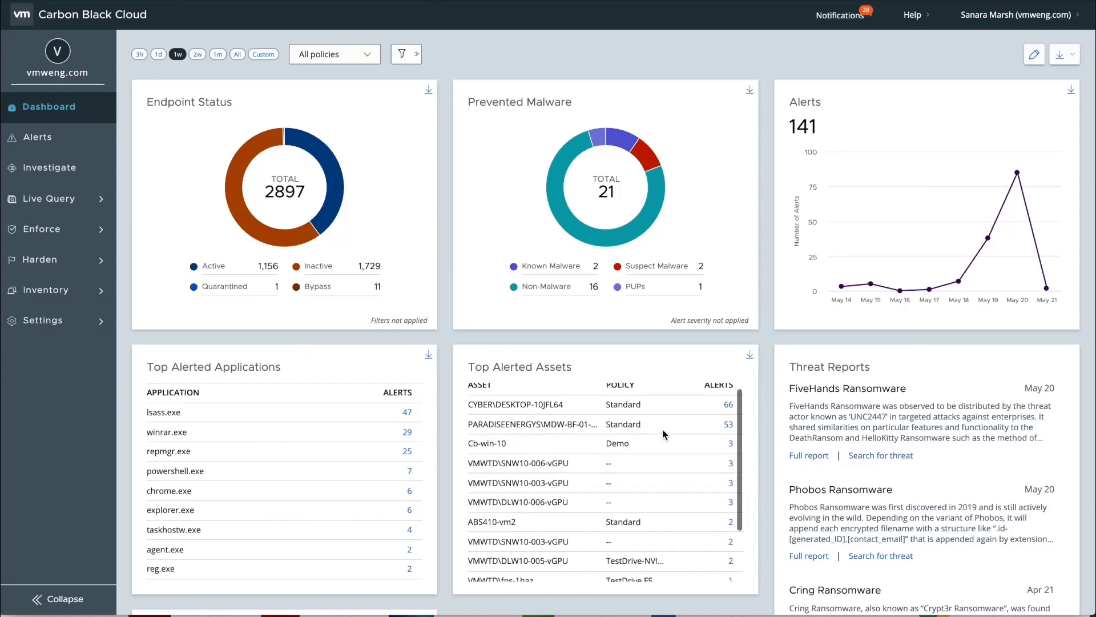
pyautogui.scroll(-2, 913, 457)
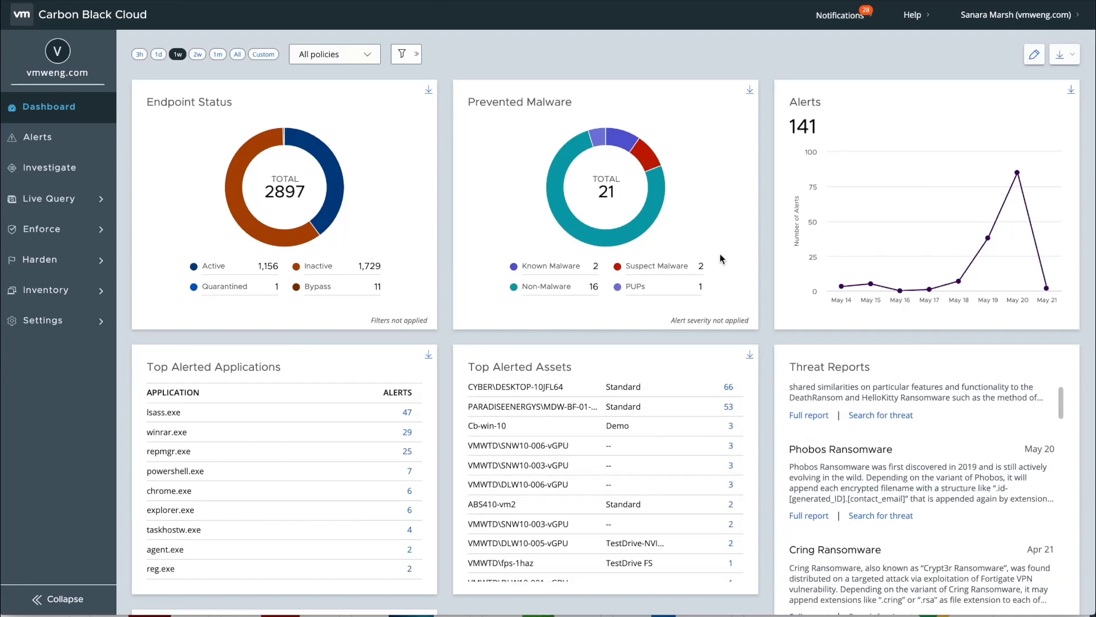
pyautogui.scroll(-1, 721, 253)
pyautogui.scroll(3, 809, 319)
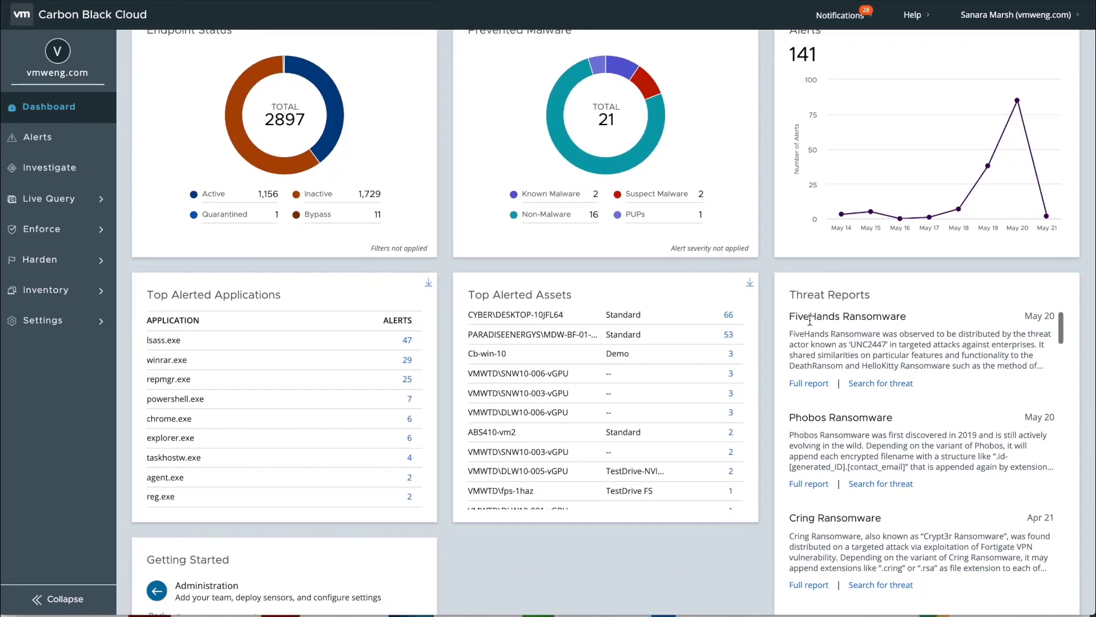
pyautogui.moveTo(1024, 205)
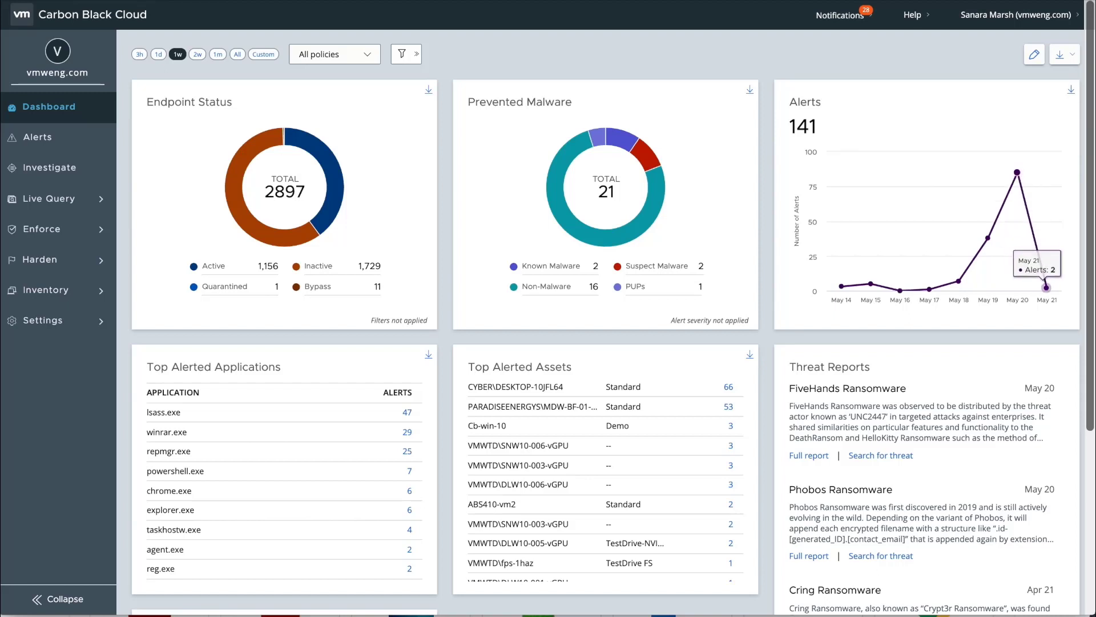
# Export the dashboard as a PDF report.
pyautogui.click(1063, 56)
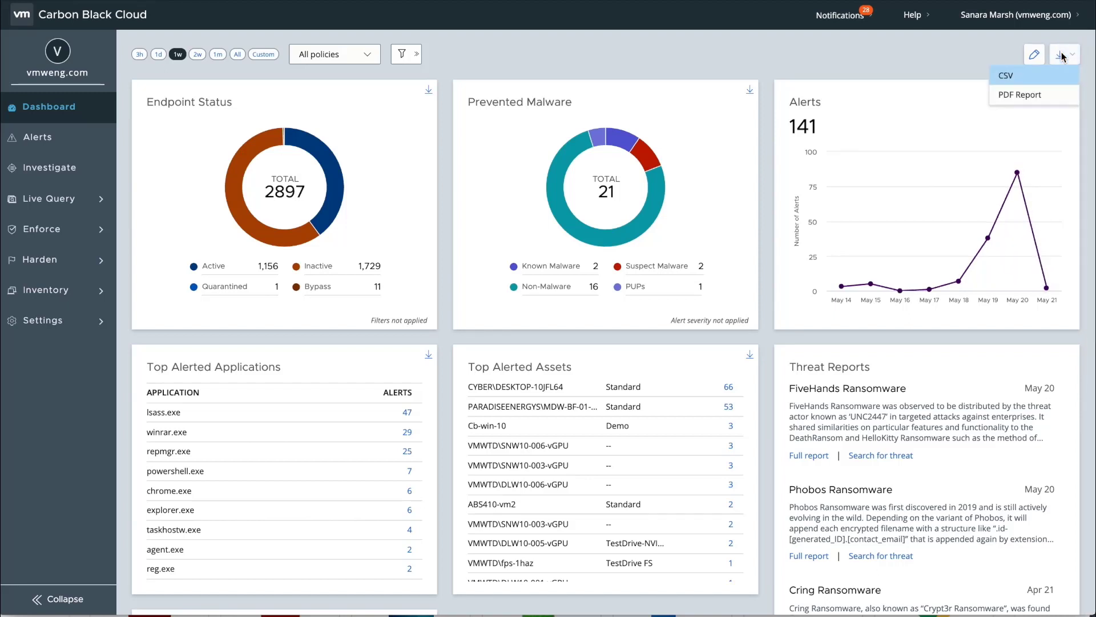
pyautogui.click(1029, 102)
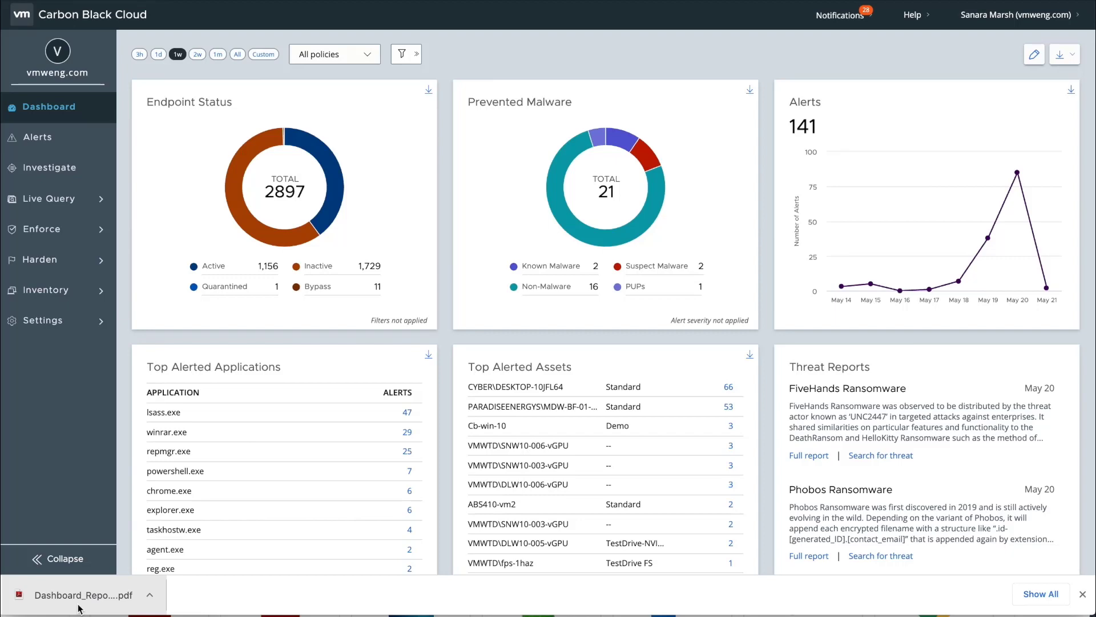
# Go to the alerts list and review the details of the 11:43:24 am Apr 5, 2021 known-virus alert.
pyautogui.click(38, 142)
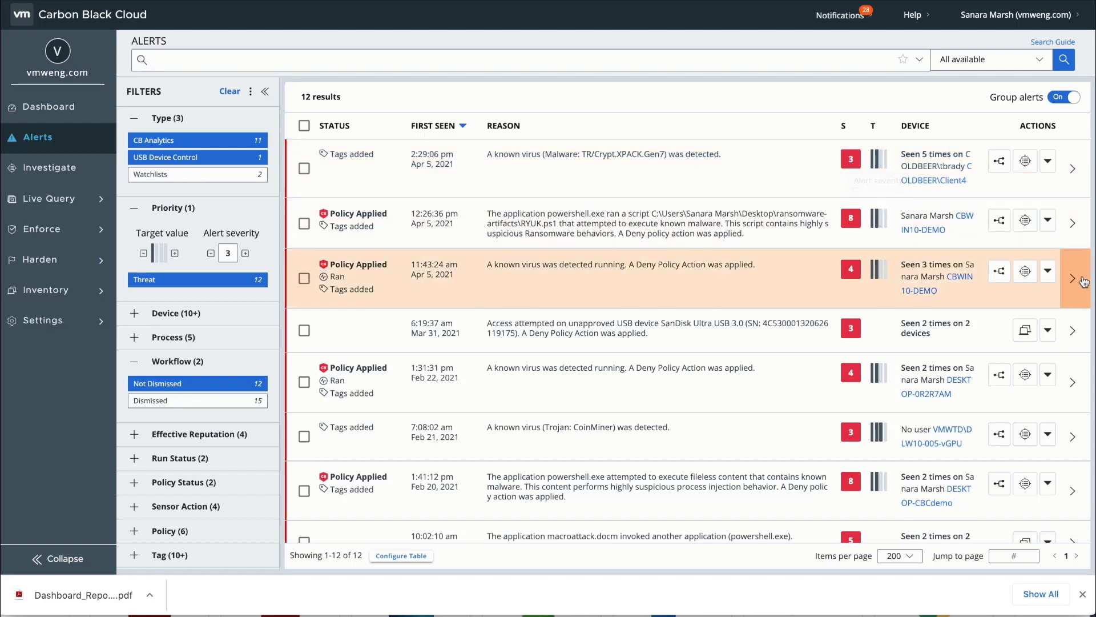
pyautogui.click(1079, 279)
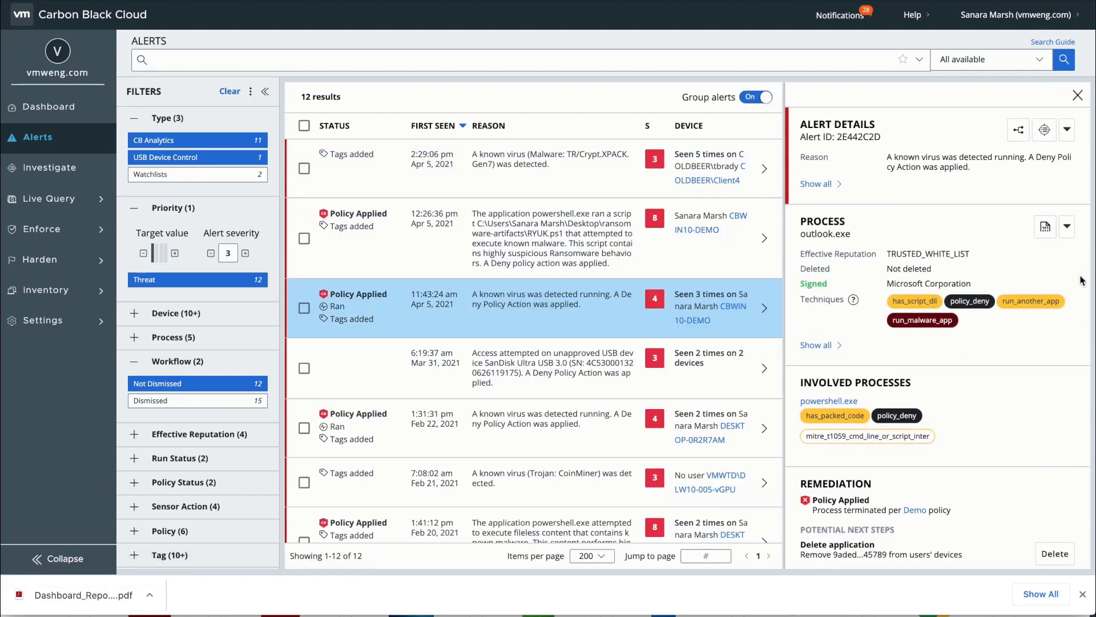
pyautogui.click(765, 311)
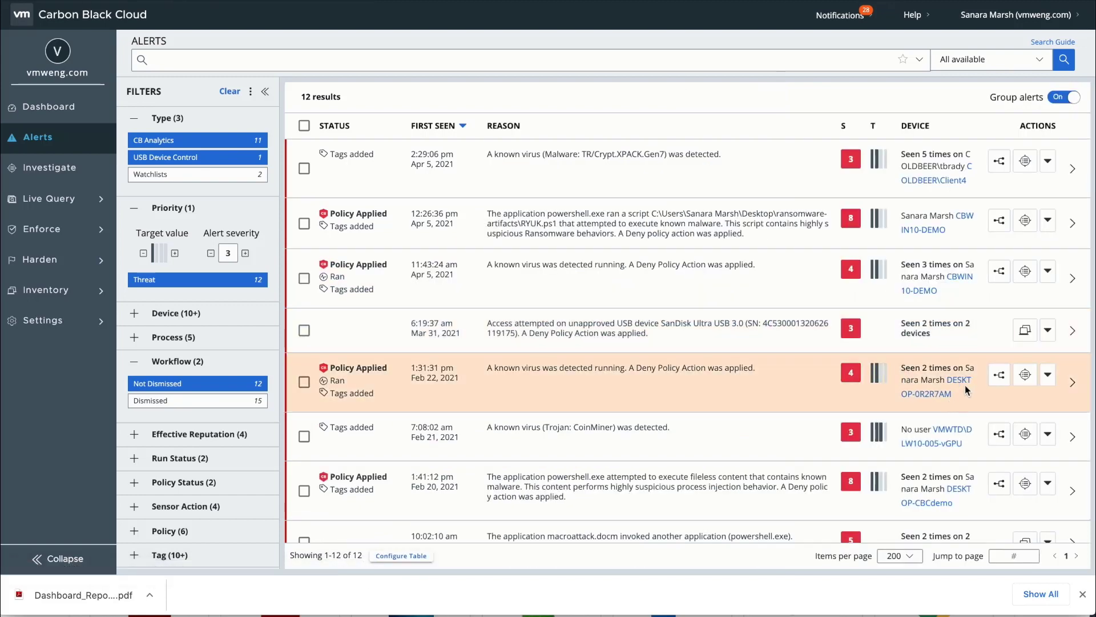
# Review the CoinMiner Trojan alert's details and the actions available for its ethman.exe process.
pyautogui.click(1066, 437)
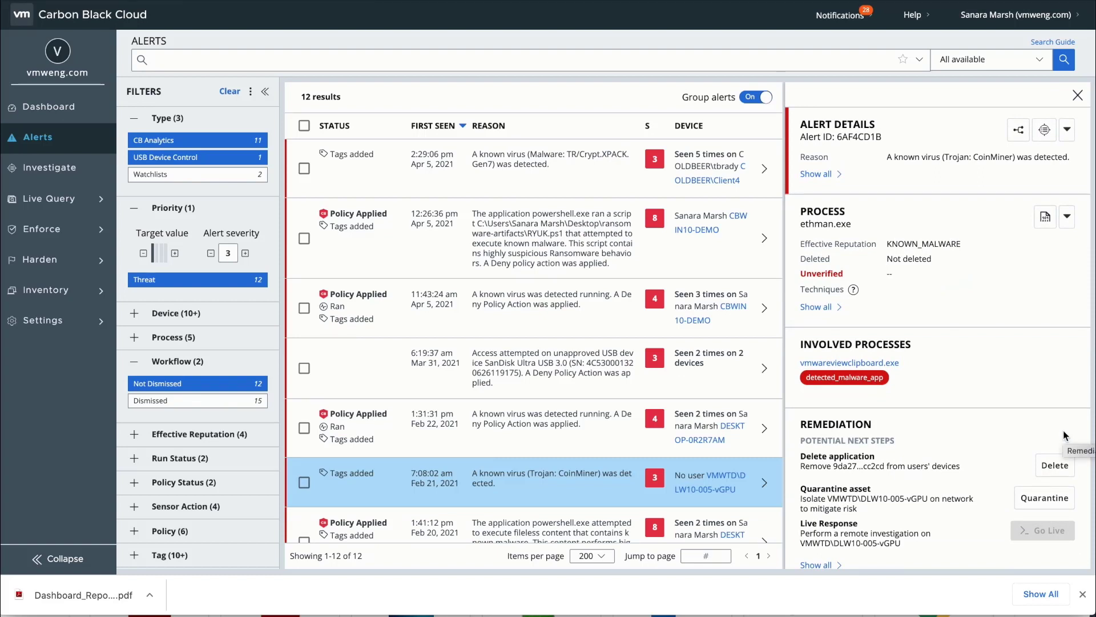
pyautogui.click(765, 482)
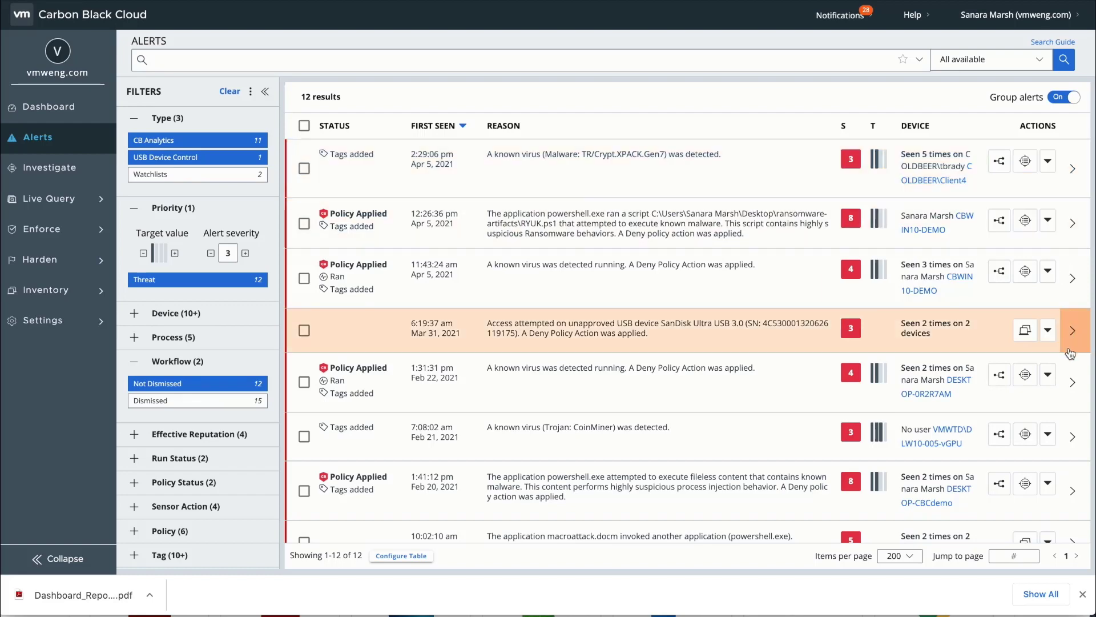
pyautogui.click(1077, 438)
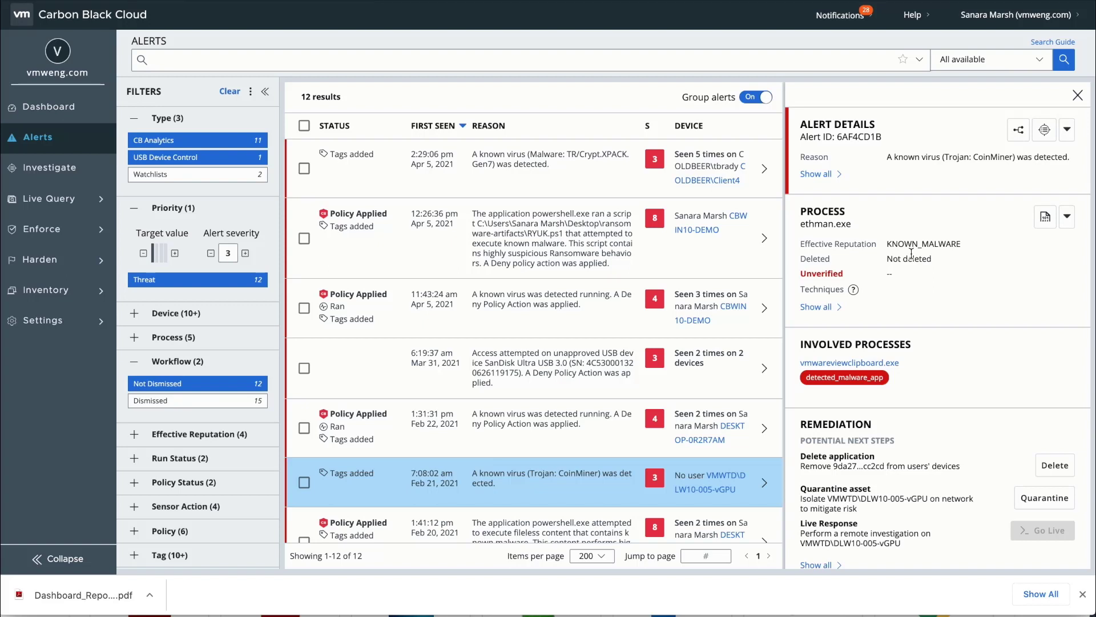
pyautogui.click(1068, 219)
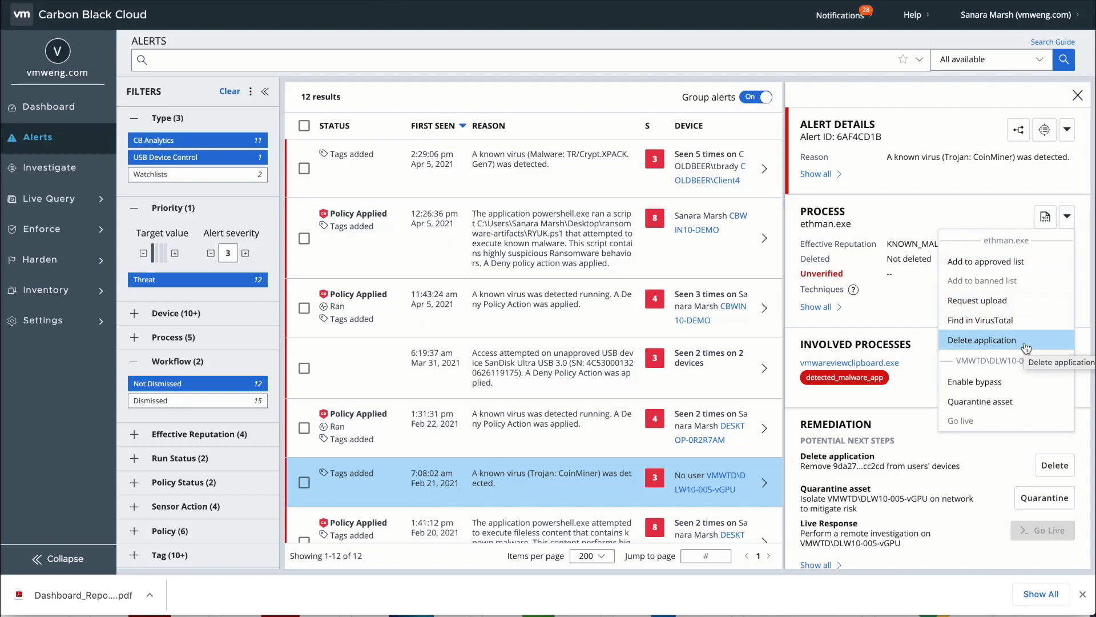
pyautogui.click(914, 279)
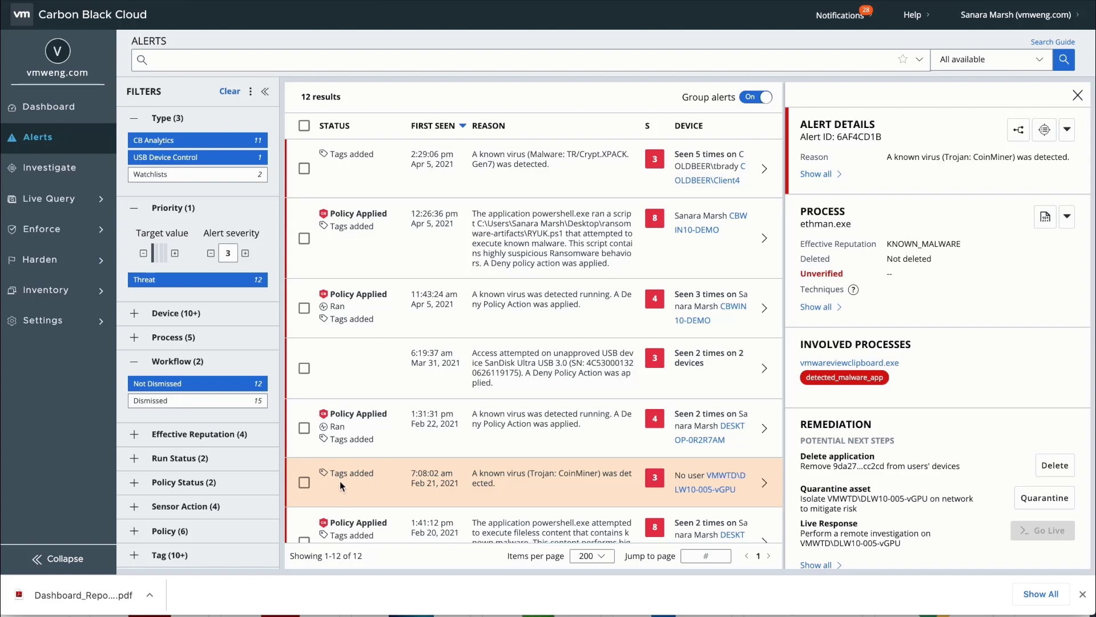
pyautogui.click(354, 485)
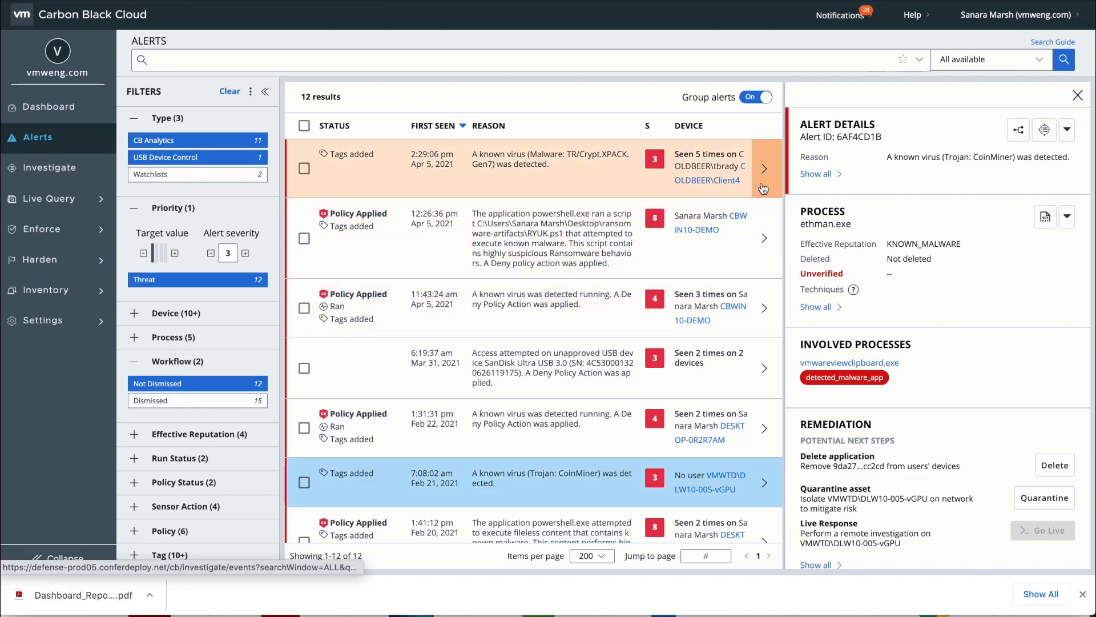
# Review the details of the TR/Crypt.XPACK.Gen7 alert and the RYUK.ps1 script alert, including the latter's effective process reputation.
pyautogui.click(763, 189)
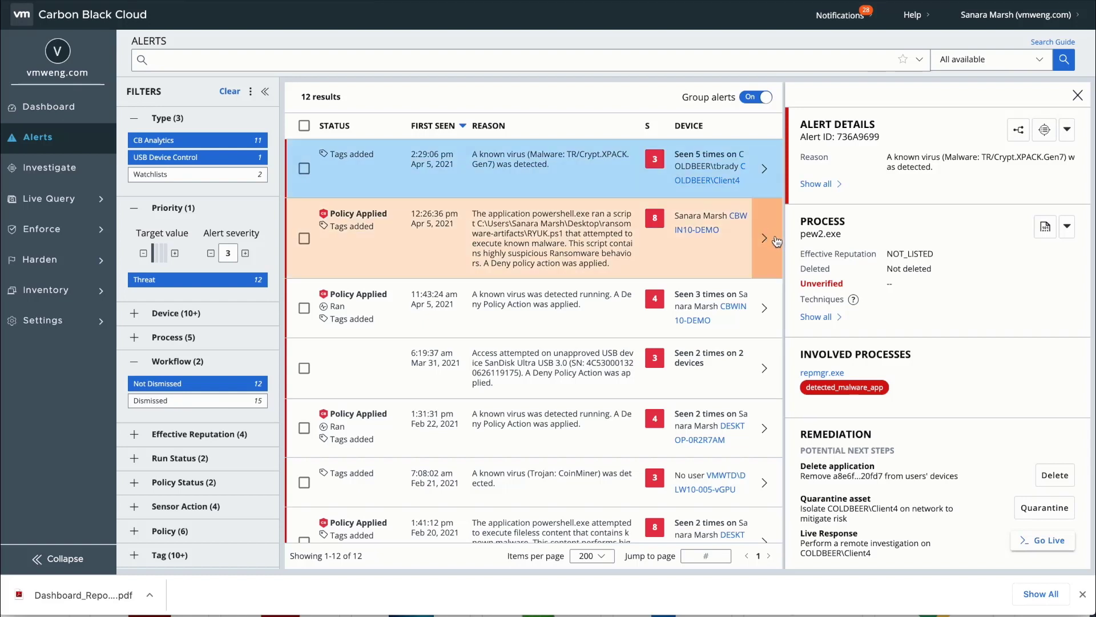
pyautogui.click(777, 241)
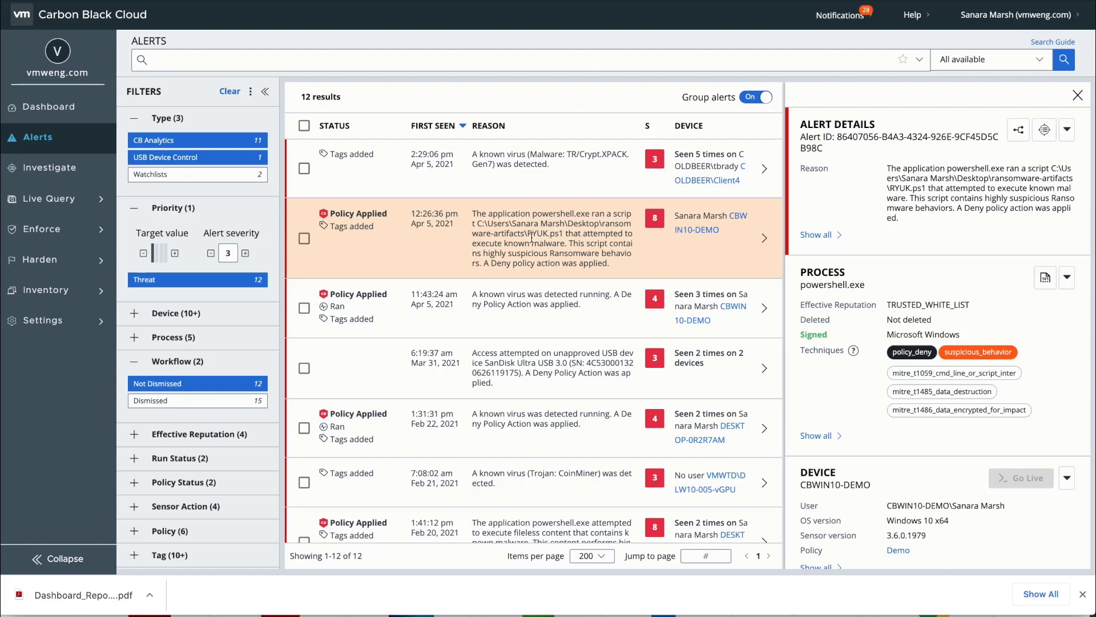
pyautogui.moveTo(569, 233); pyautogui.dragTo(516, 233)
pyautogui.moveTo(891, 303); pyautogui.dragTo(971, 305)
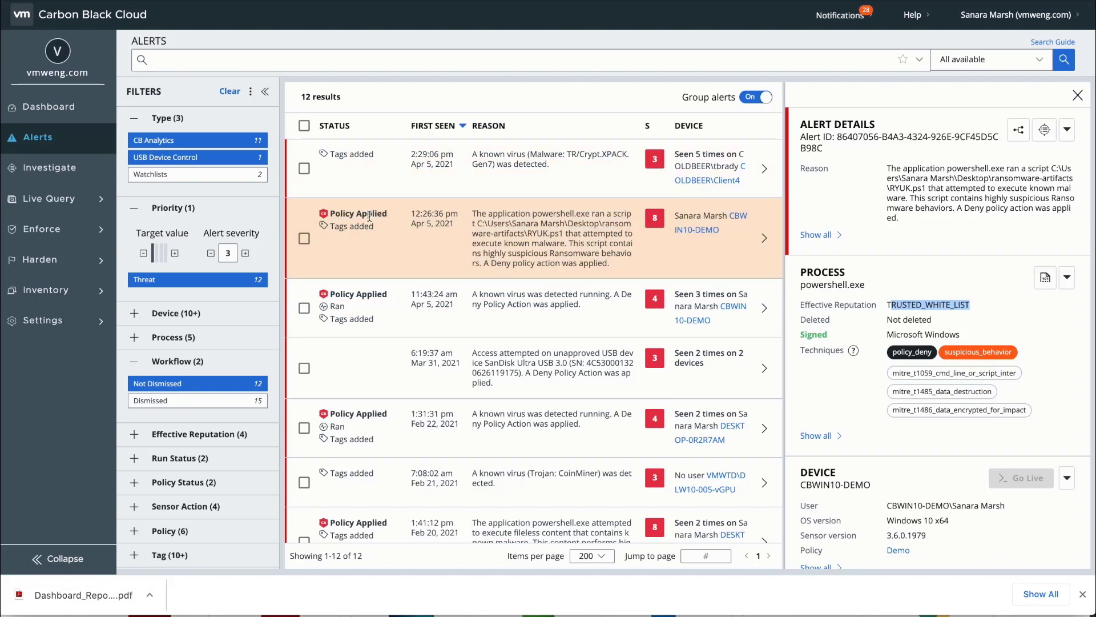
pyautogui.click(576, 241)
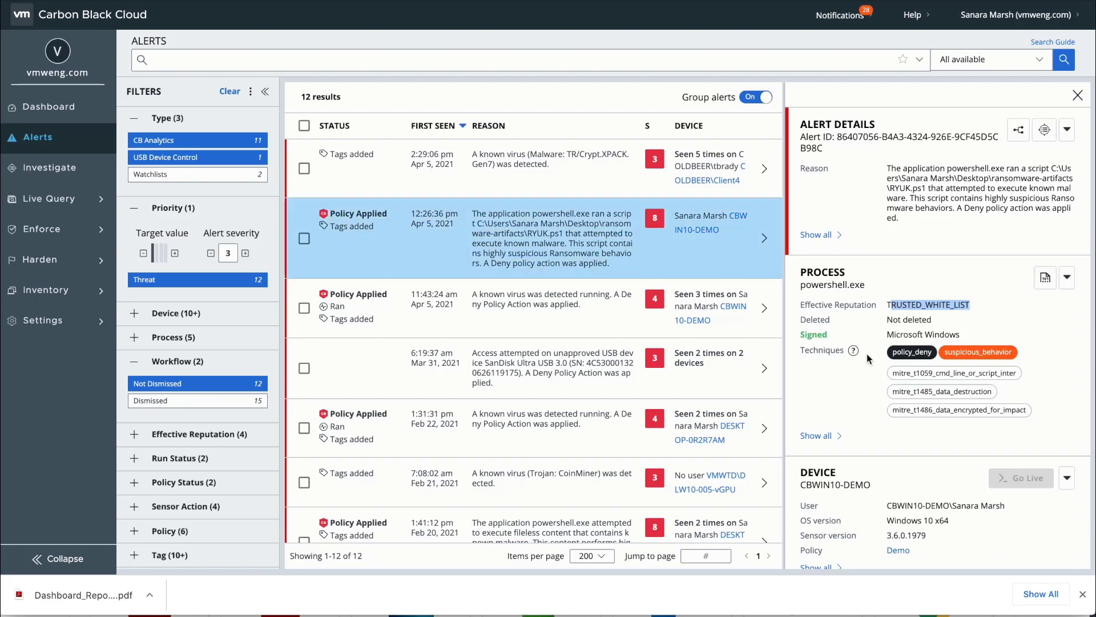
# Open the alert triage process tree for the 11:43:24 am Apr 5, 2021 outlook.exe alert.
pyautogui.click(778, 316)
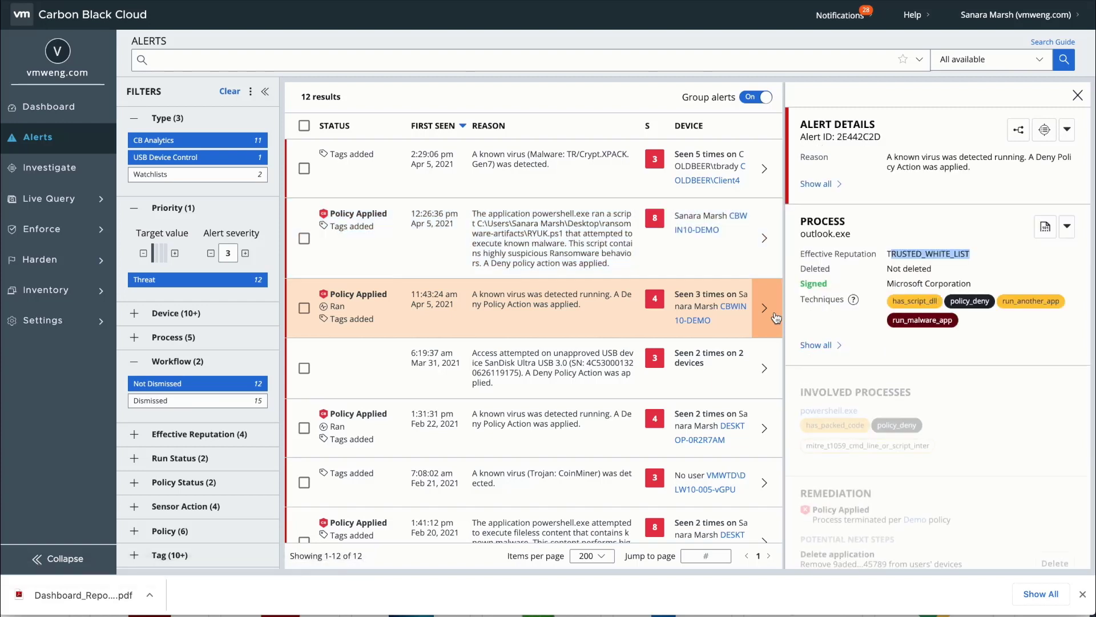
pyautogui.click(1022, 135)
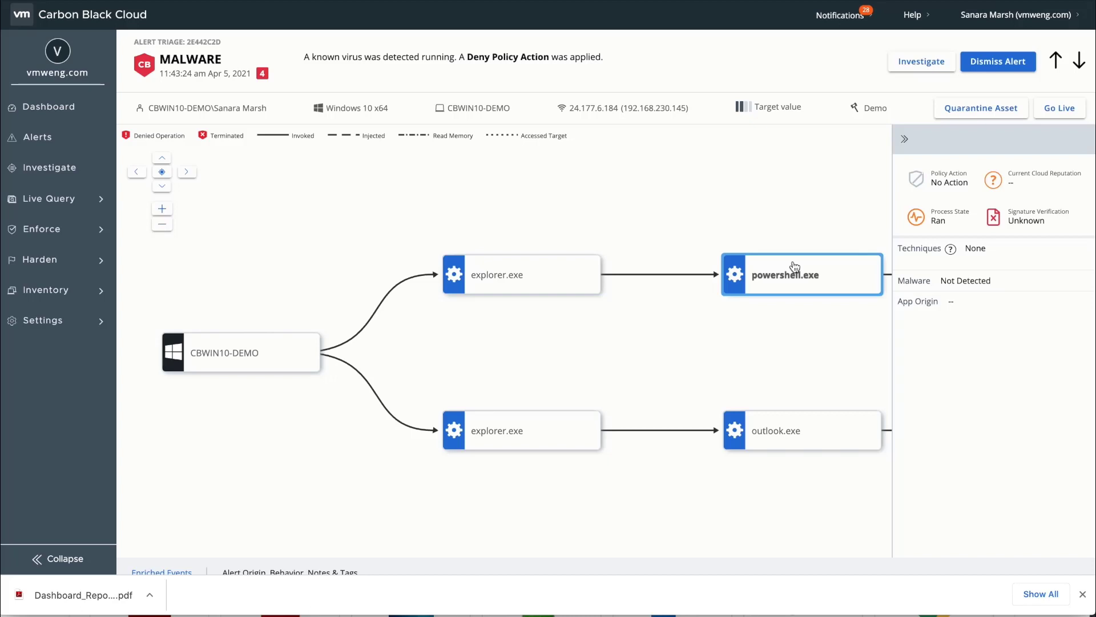
# Inspect the process details of trickbot.docm and both powershell.exe nodes in the alert's process tree.
pyautogui.moveTo(789, 341); pyautogui.dragTo(720, 332)
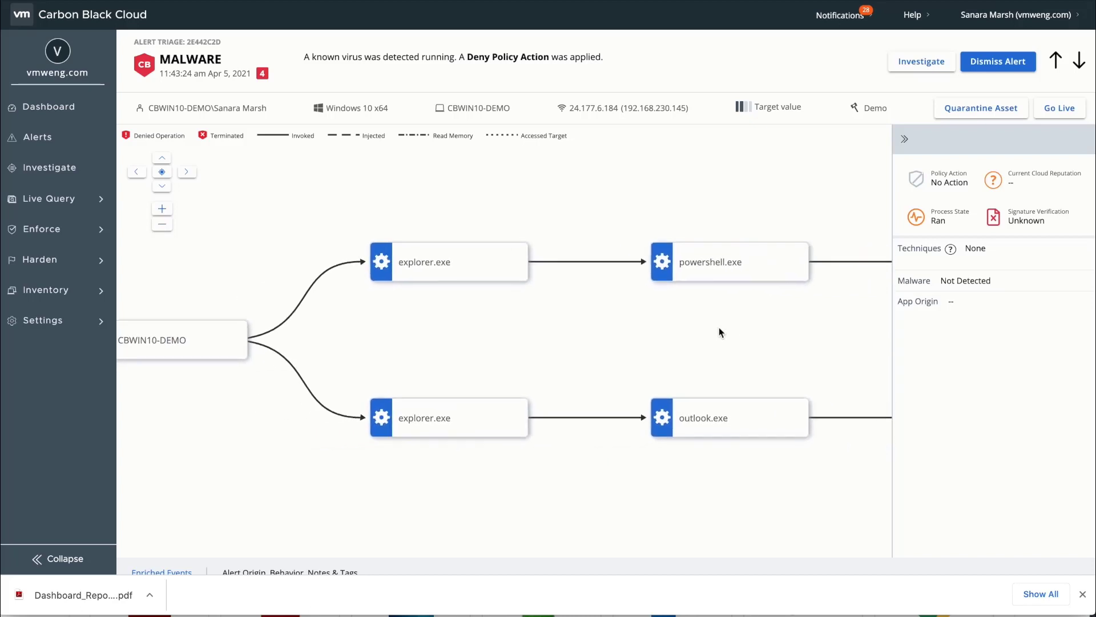
pyautogui.click(161, 224)
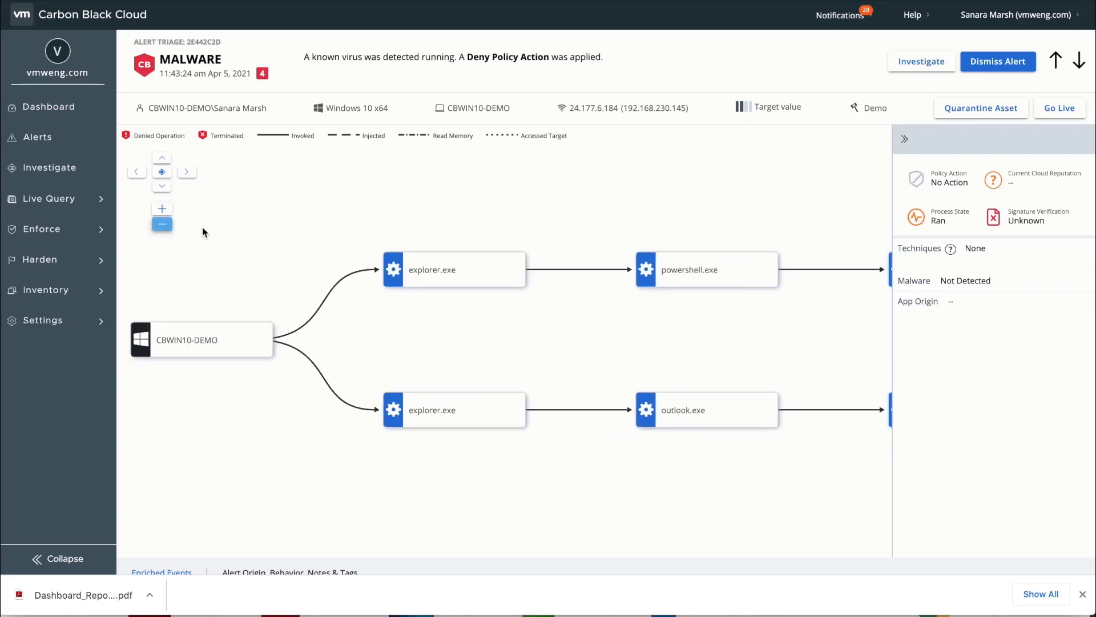
pyautogui.moveTo(284, 305); pyautogui.dragTo(262, 306)
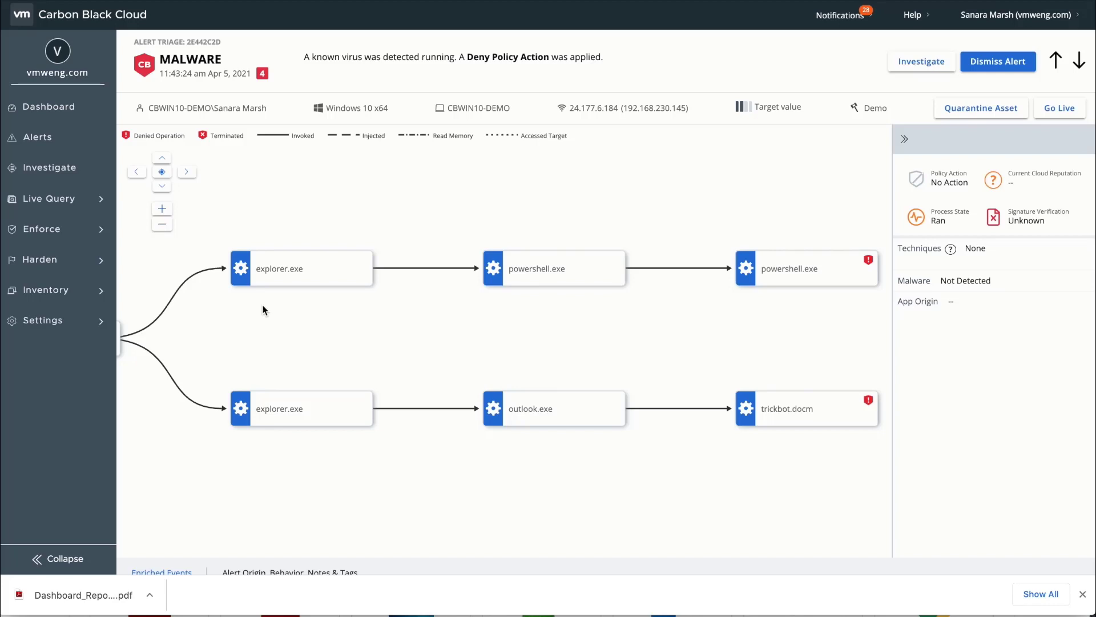
pyautogui.moveTo(298, 320); pyautogui.dragTo(280, 298)
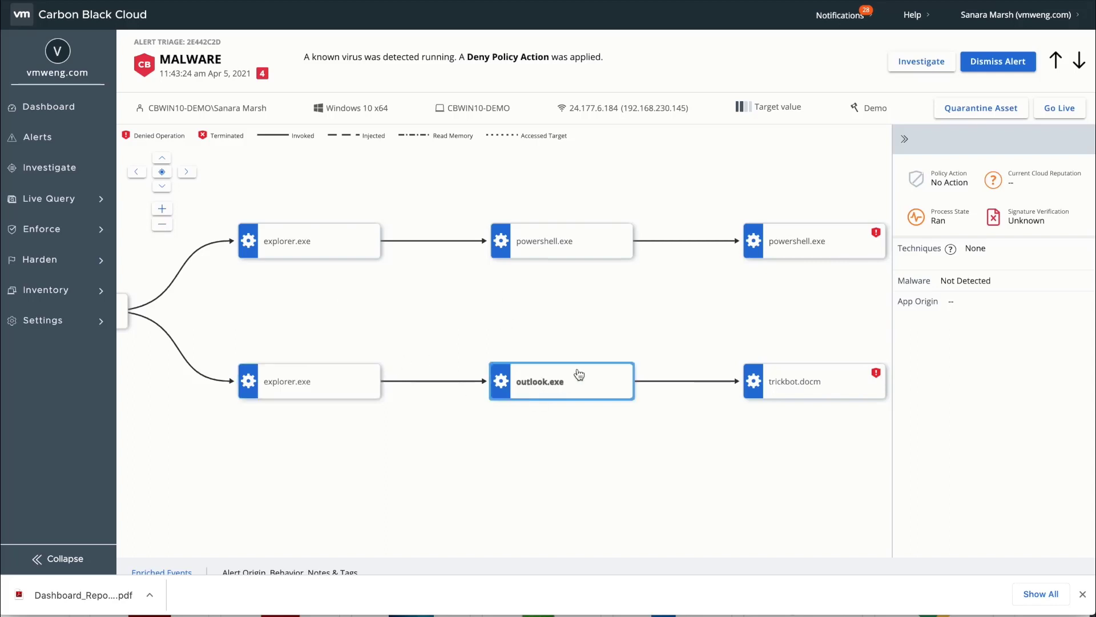
pyautogui.moveTo(563, 340); pyautogui.dragTo(451, 322)
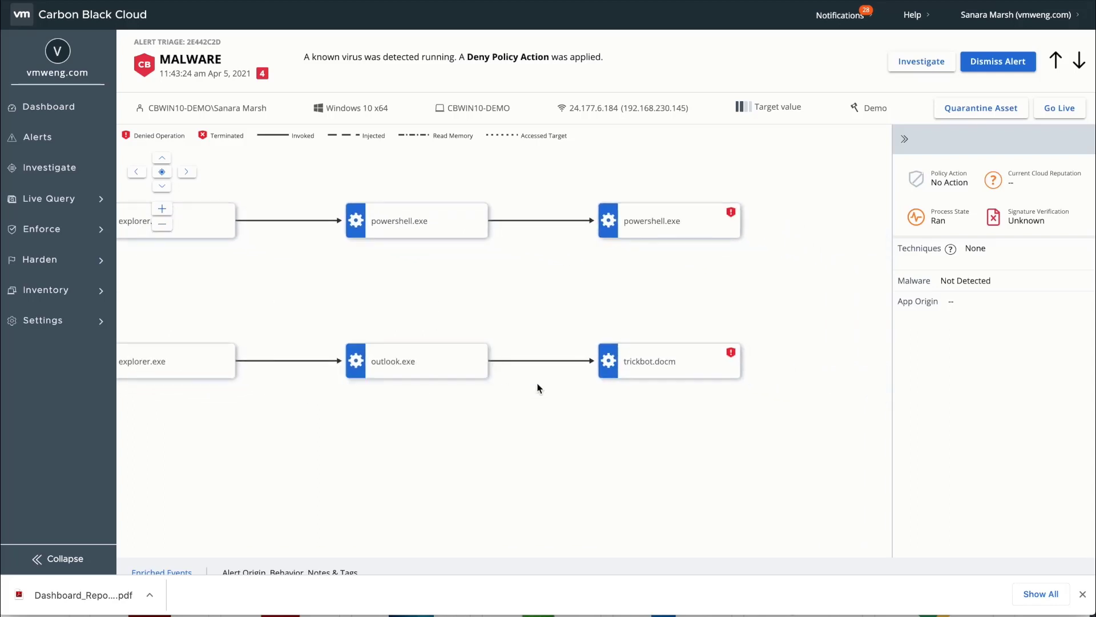
pyautogui.click(626, 364)
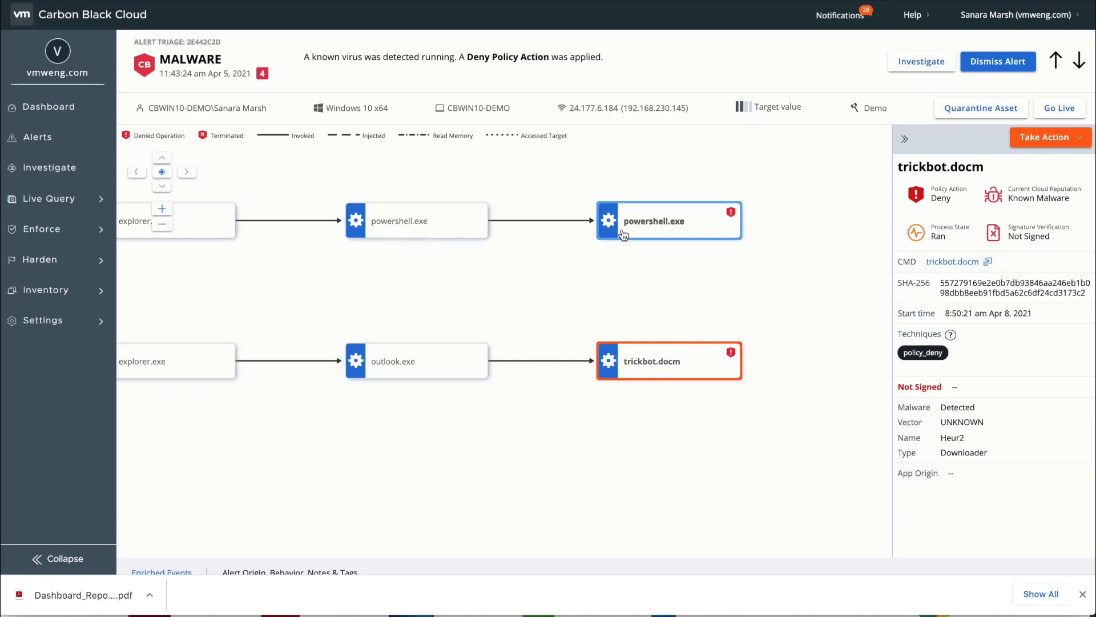
pyautogui.click(462, 229)
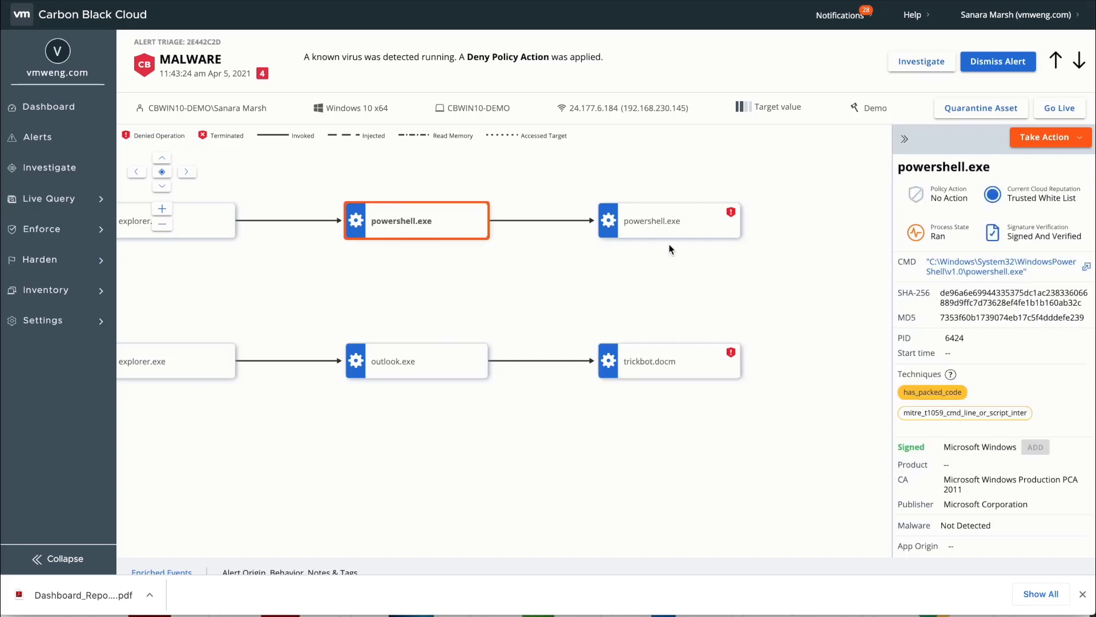
pyautogui.click(667, 230)
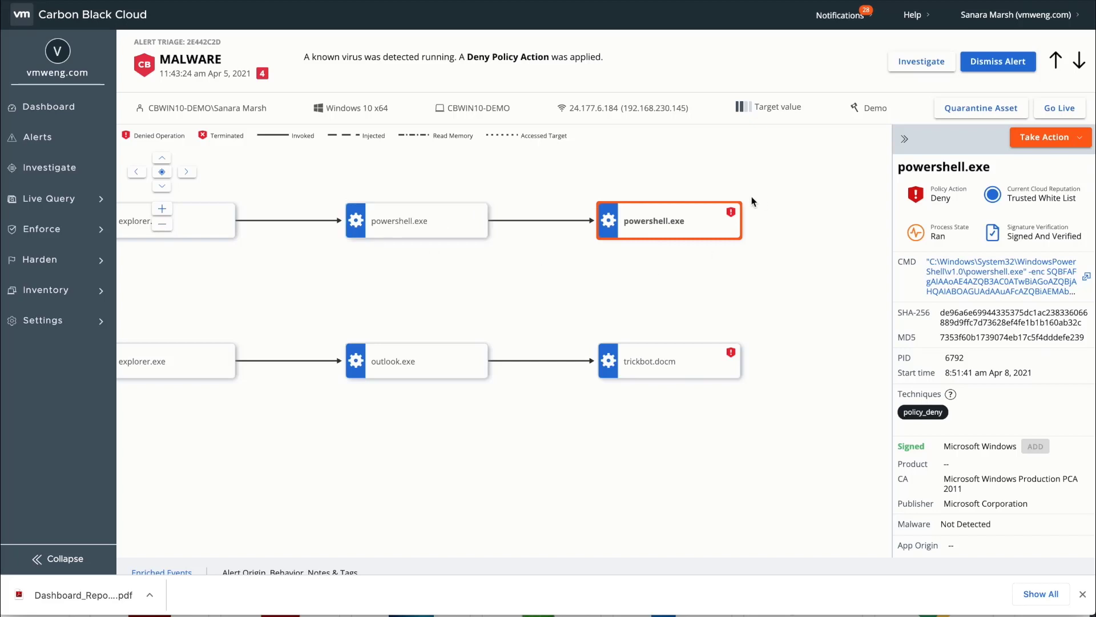
# Display the full command line and formatted PowerShell script of the denied powershell.exe process.
pyautogui.click(981, 285)
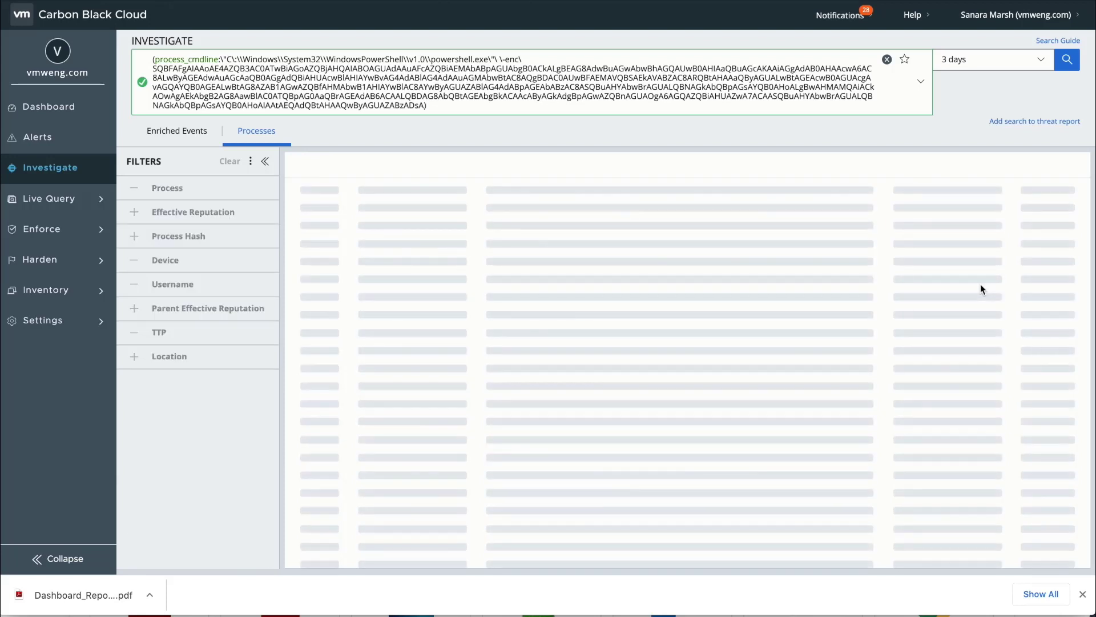
pyautogui.hscroll(-5, 981, 285)
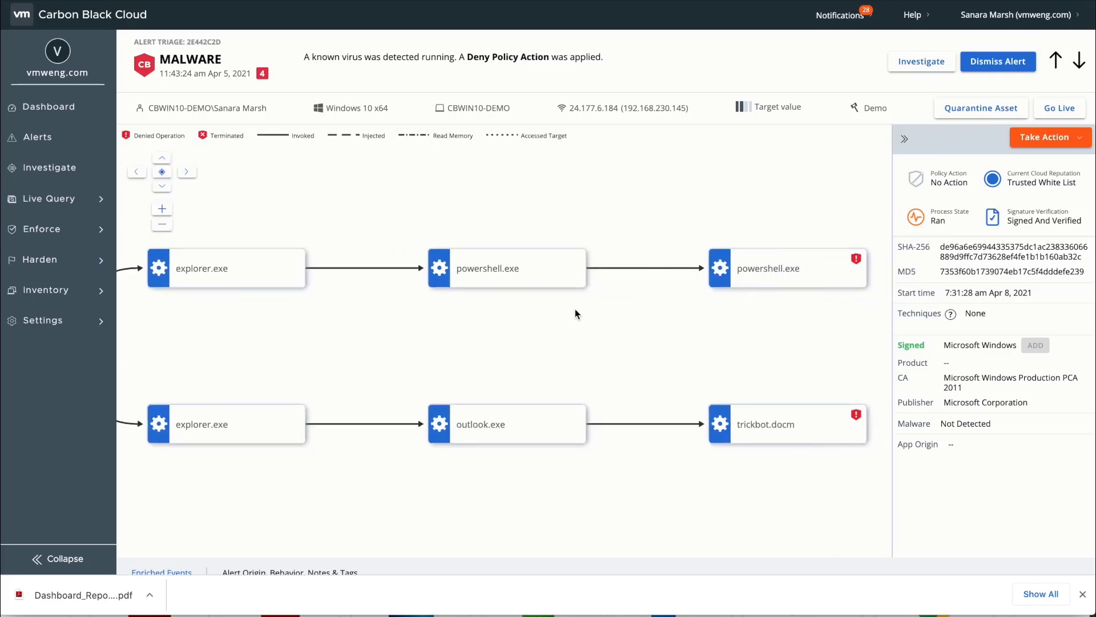
pyautogui.click(669, 285)
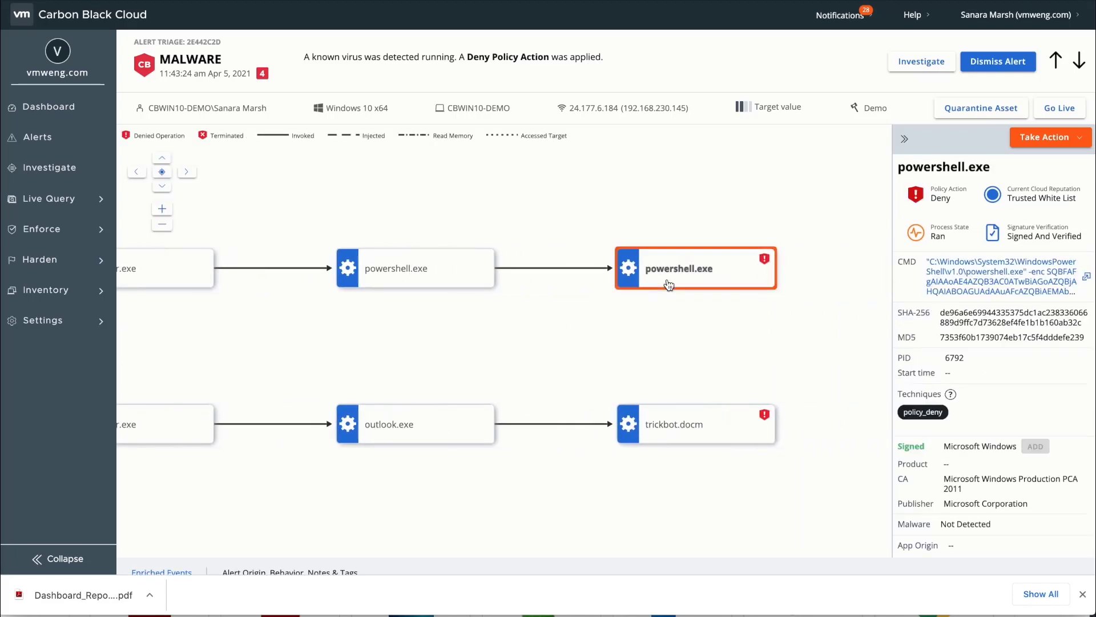
pyautogui.click(1086, 283)
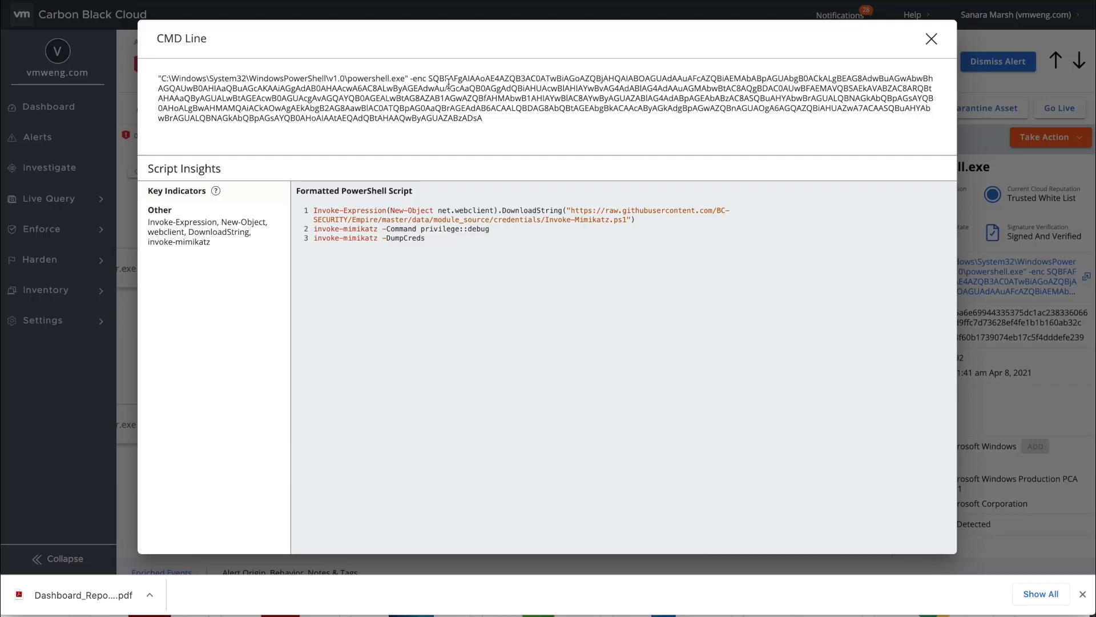
# Examine the encoded powershell.exe command line and its decoded script, including the Invoke-Mimikatz.ps1 download and DumpCreds option, and close the command-line view.
pyautogui.moveTo(440, 78); pyautogui.dragTo(505, 118)
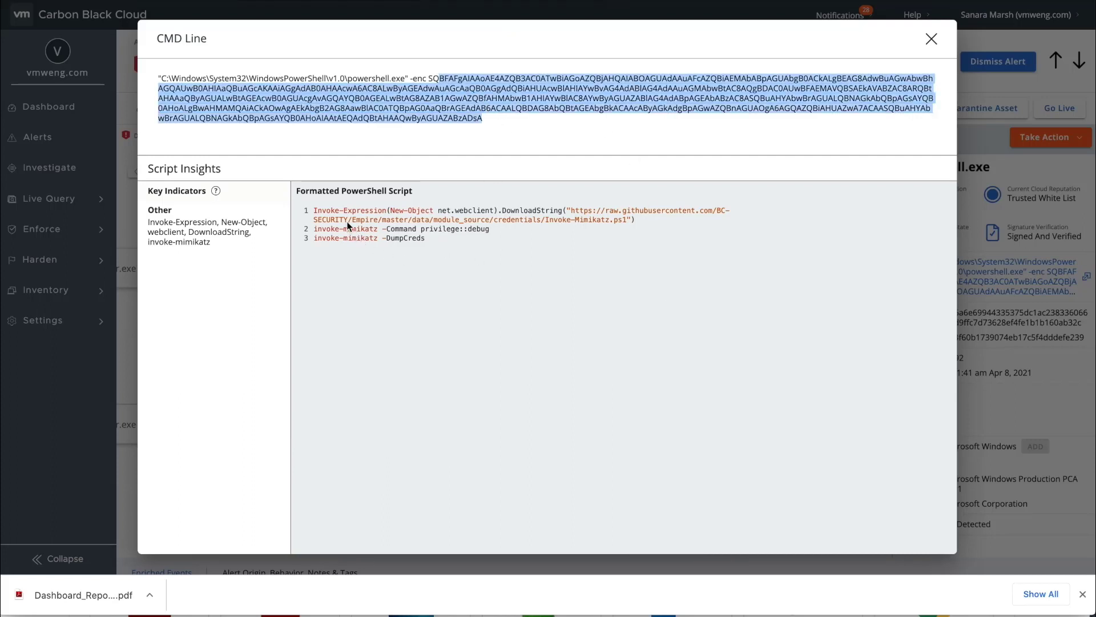
pyautogui.moveTo(338, 213); pyautogui.dragTo(475, 239)
pyautogui.click(476, 239)
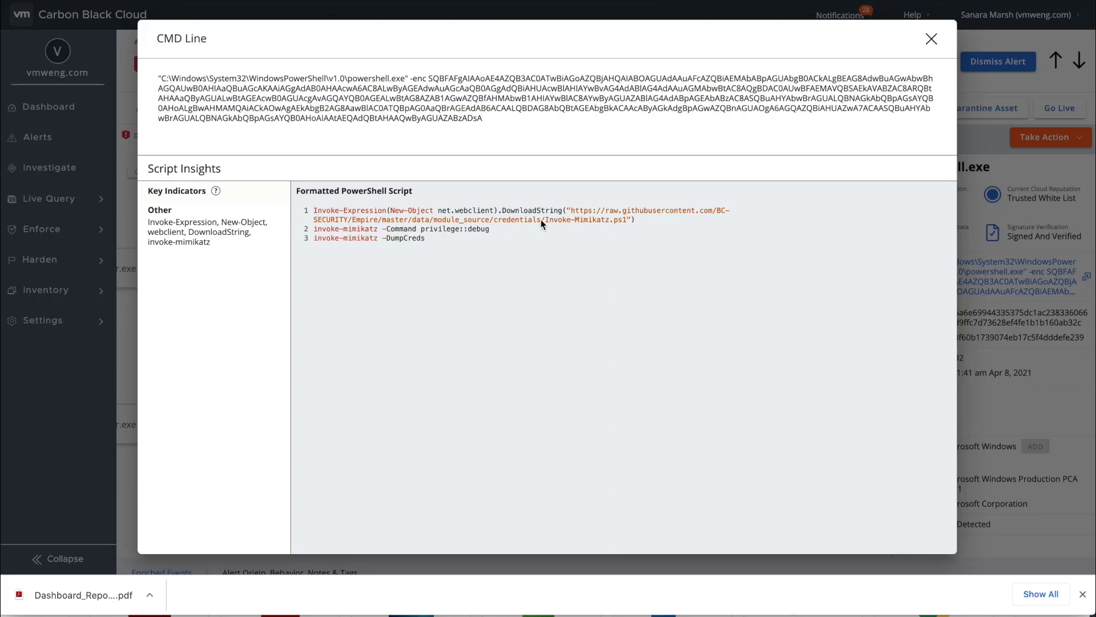
pyautogui.moveTo(540, 220); pyautogui.dragTo(629, 219)
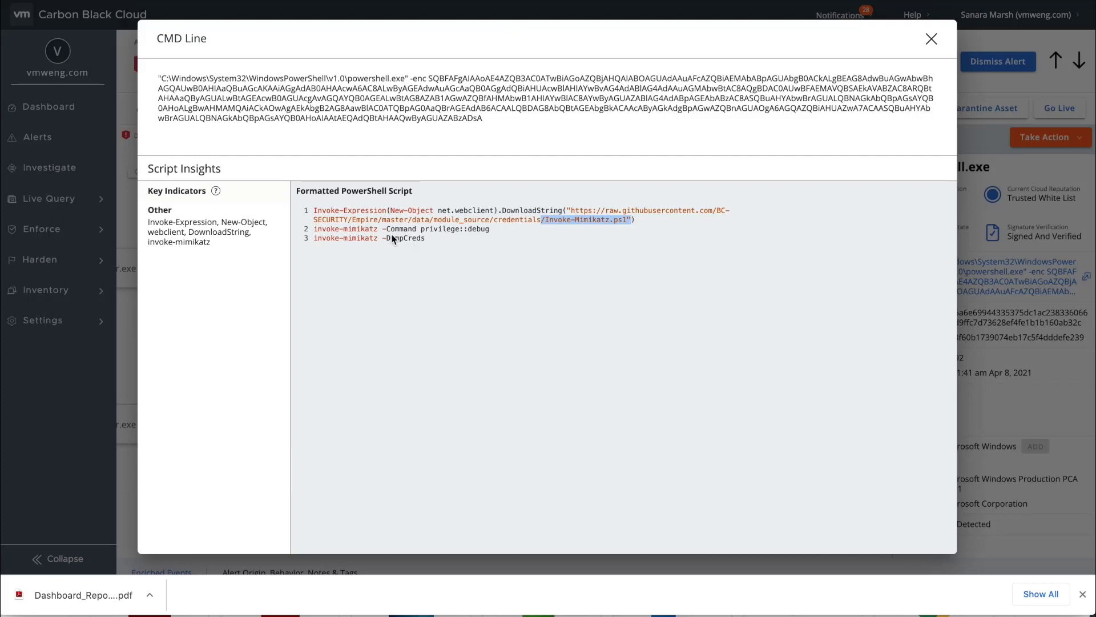
pyautogui.moveTo(392, 238); pyautogui.dragTo(454, 238)
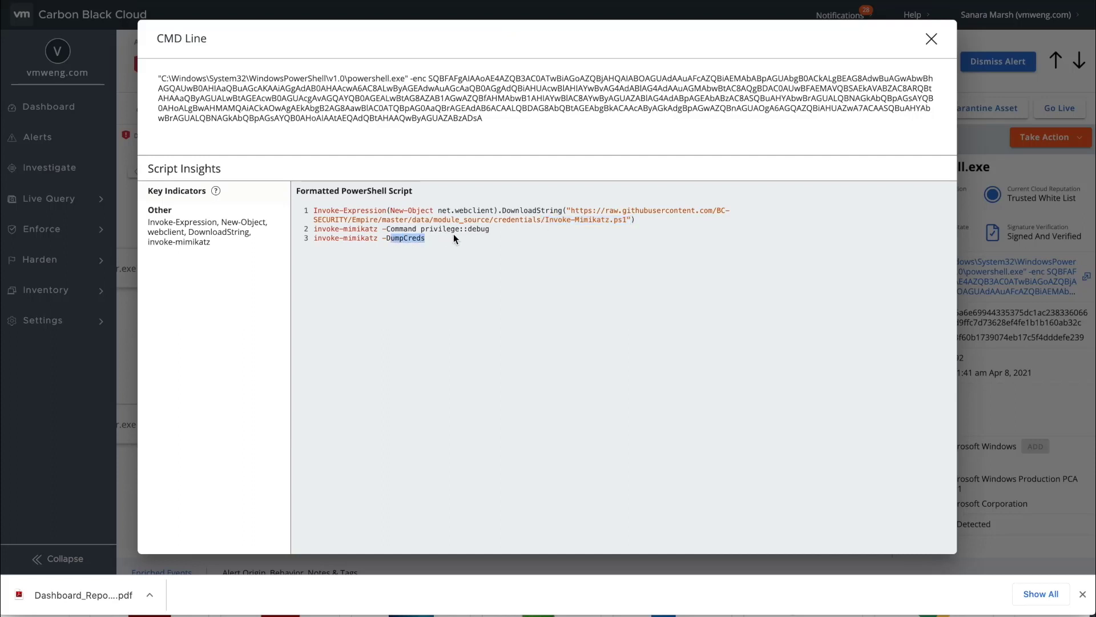
pyautogui.click(931, 39)
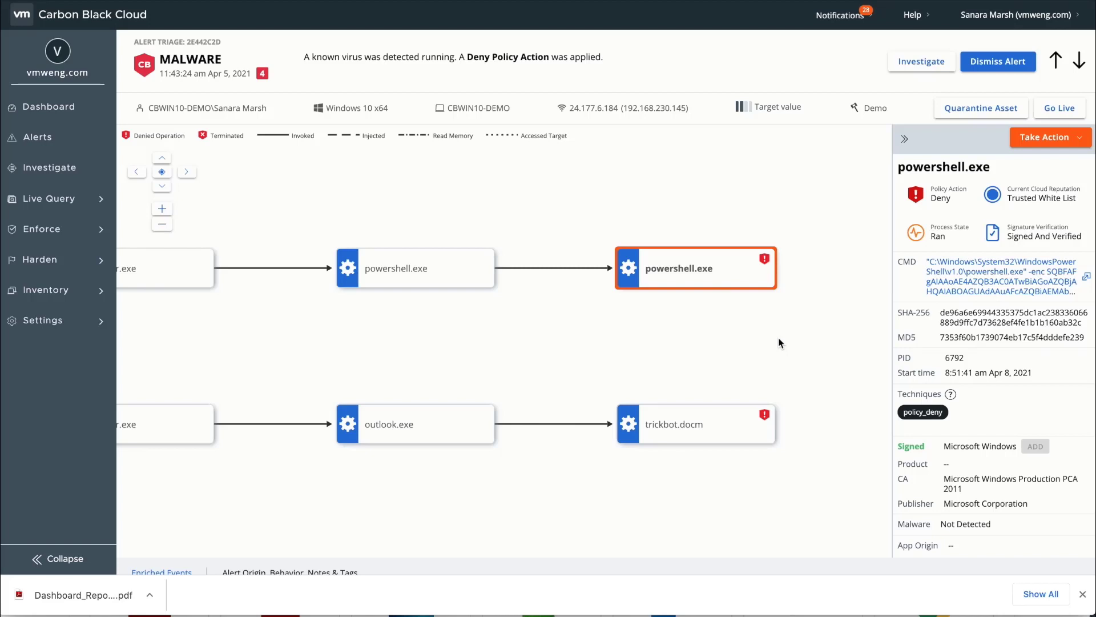
# Review the alert's enriched events, expanding the 8:50:21 am outlook.exe event to check the target's effective reputation.
pyautogui.scroll(-2, 947, 382)
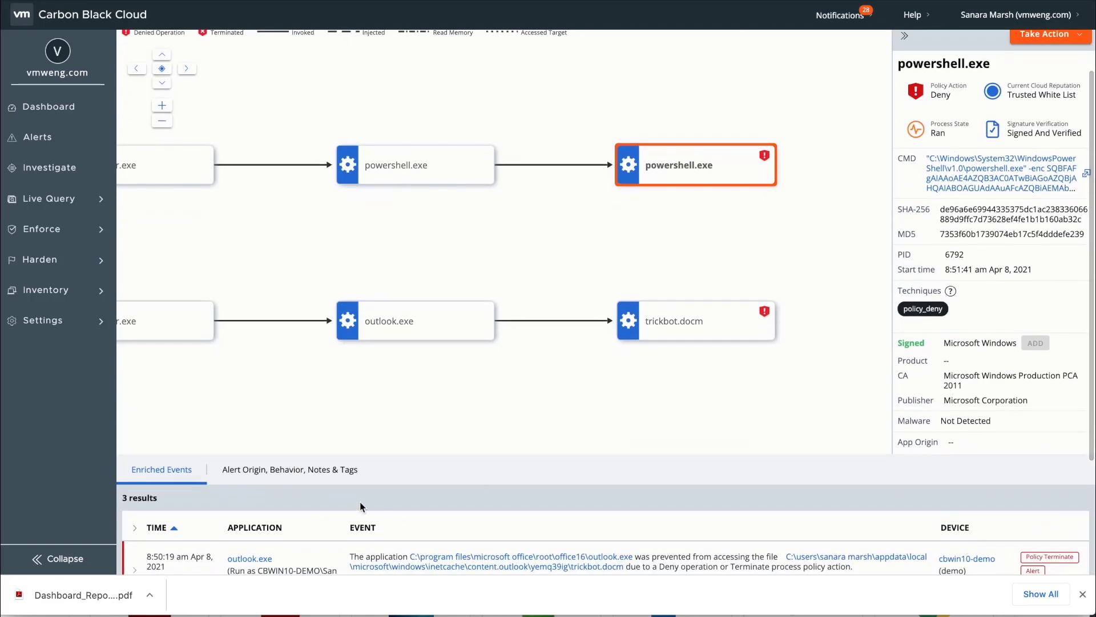
pyautogui.scroll(-3, 321, 488)
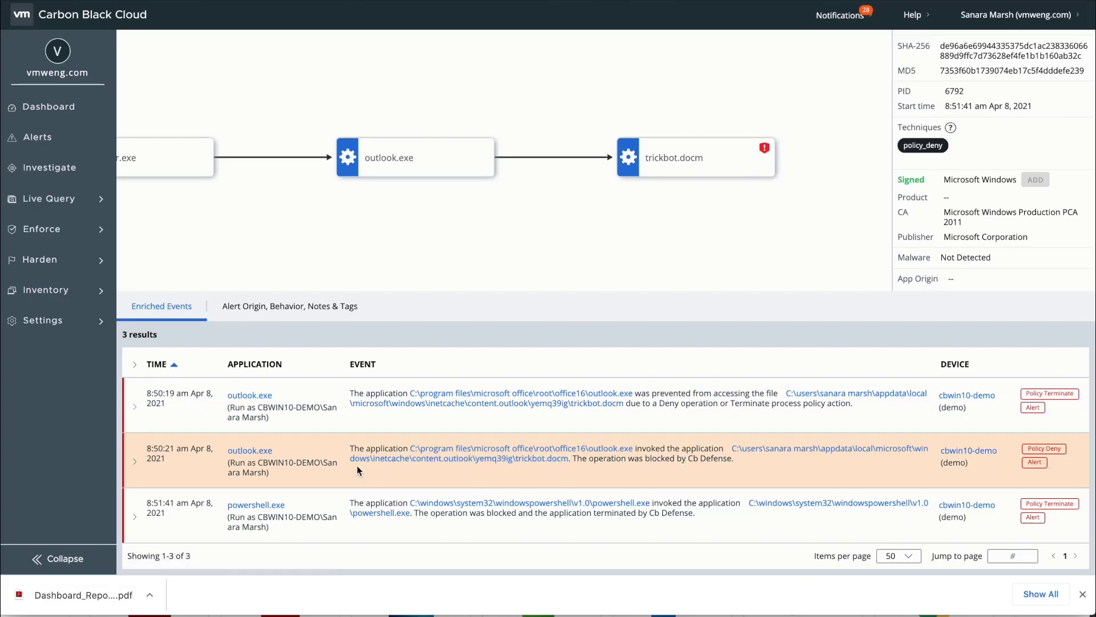
pyautogui.click(132, 461)
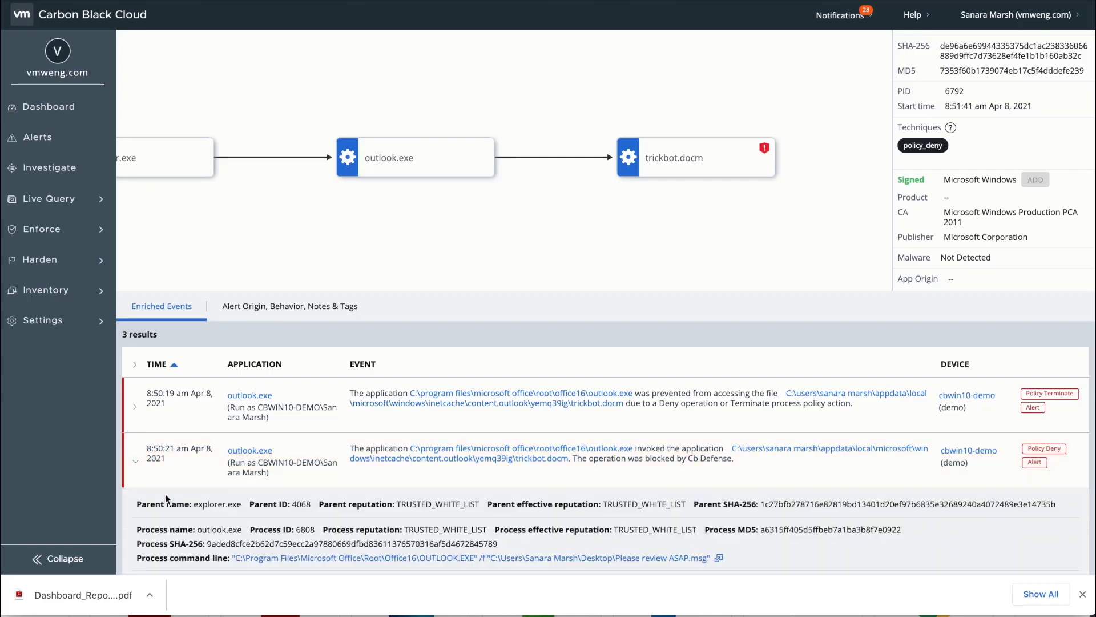
pyautogui.scroll(-3, 165, 494)
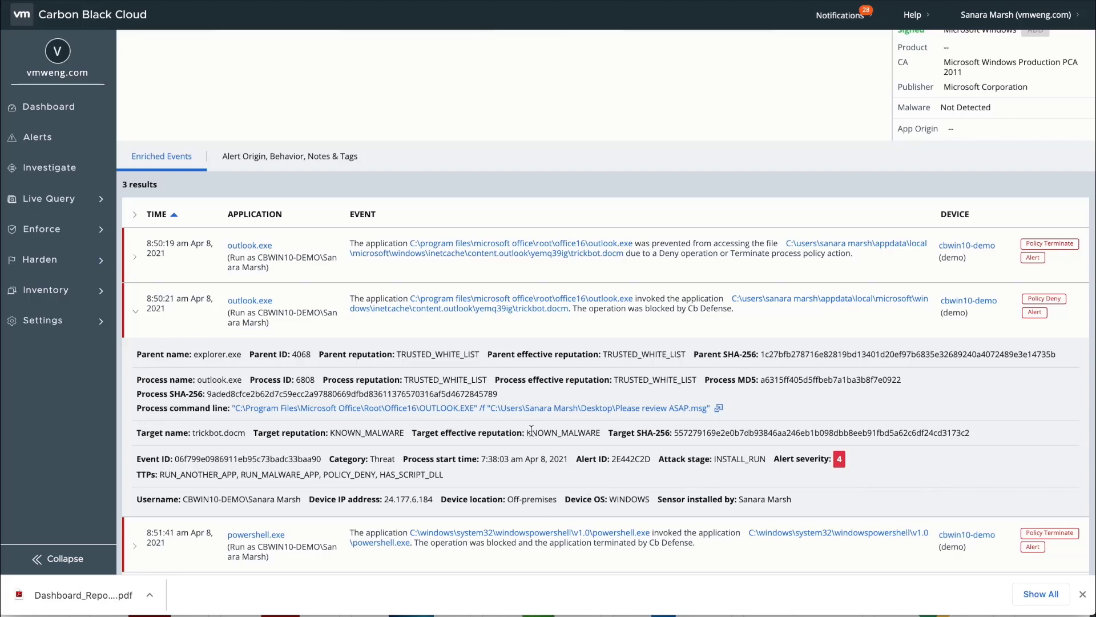
pyautogui.moveTo(527, 433); pyautogui.dragTo(616, 433)
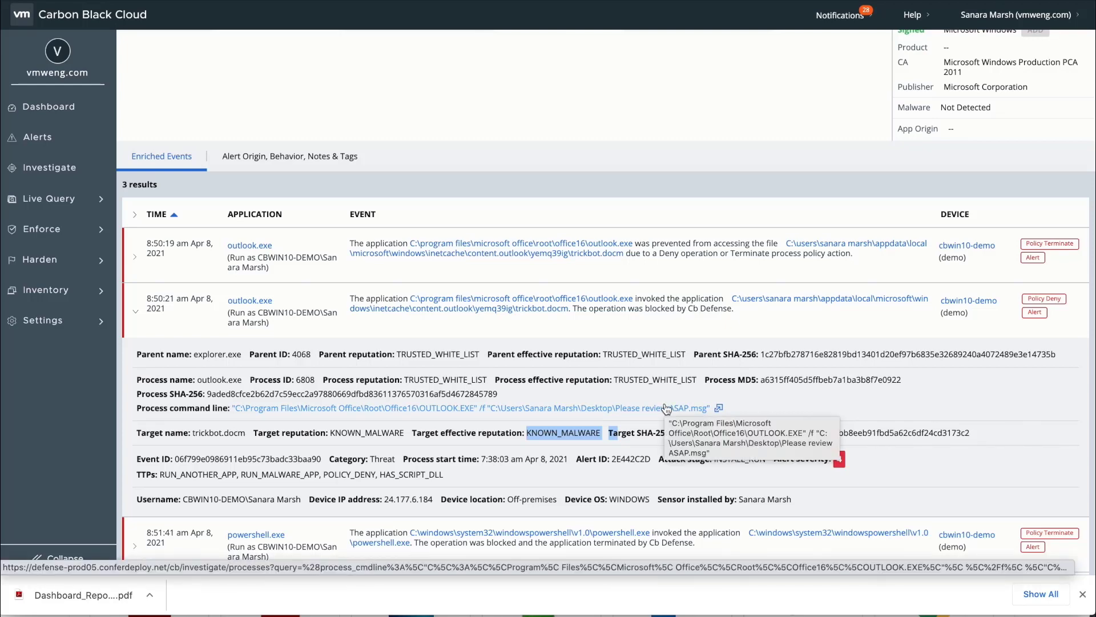
pyautogui.scroll(7, 666, 408)
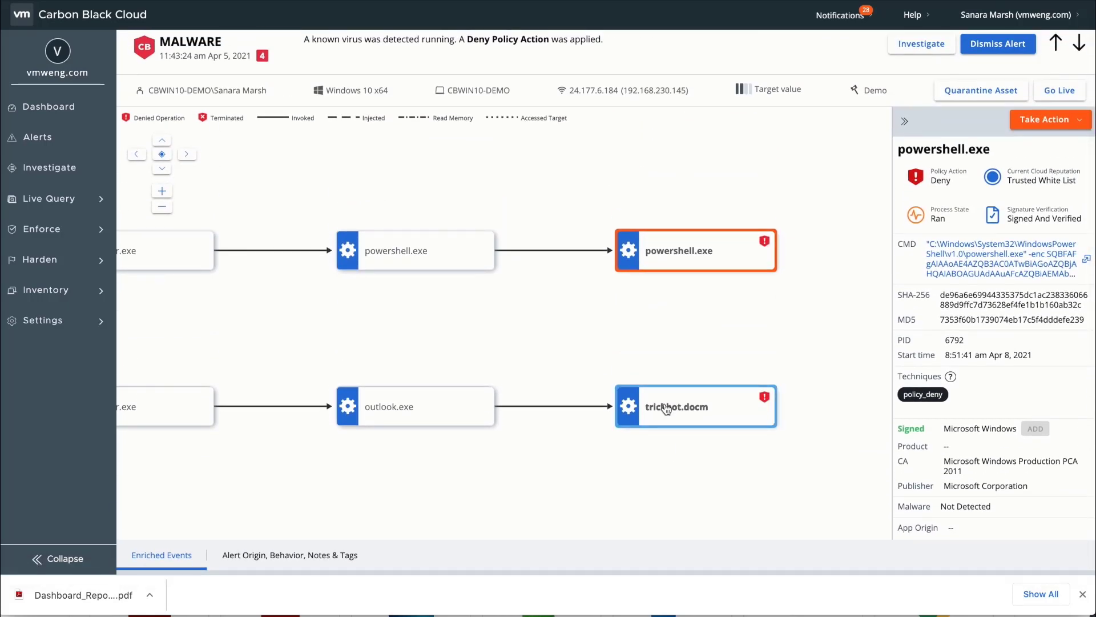
pyautogui.scroll(-7, 665, 408)
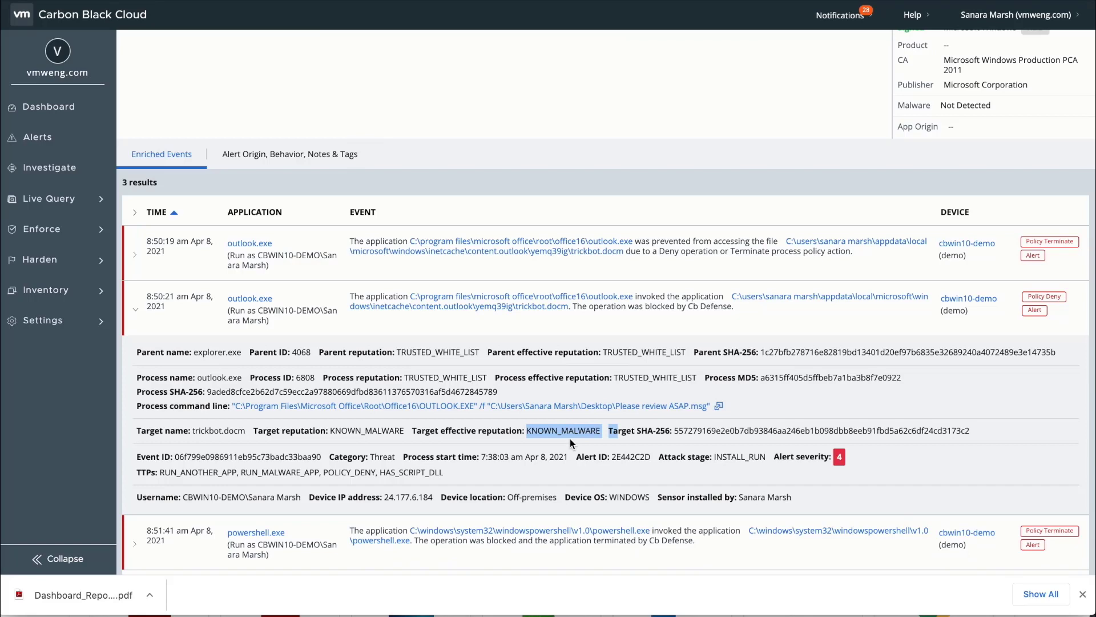
pyautogui.scroll(6, 570, 438)
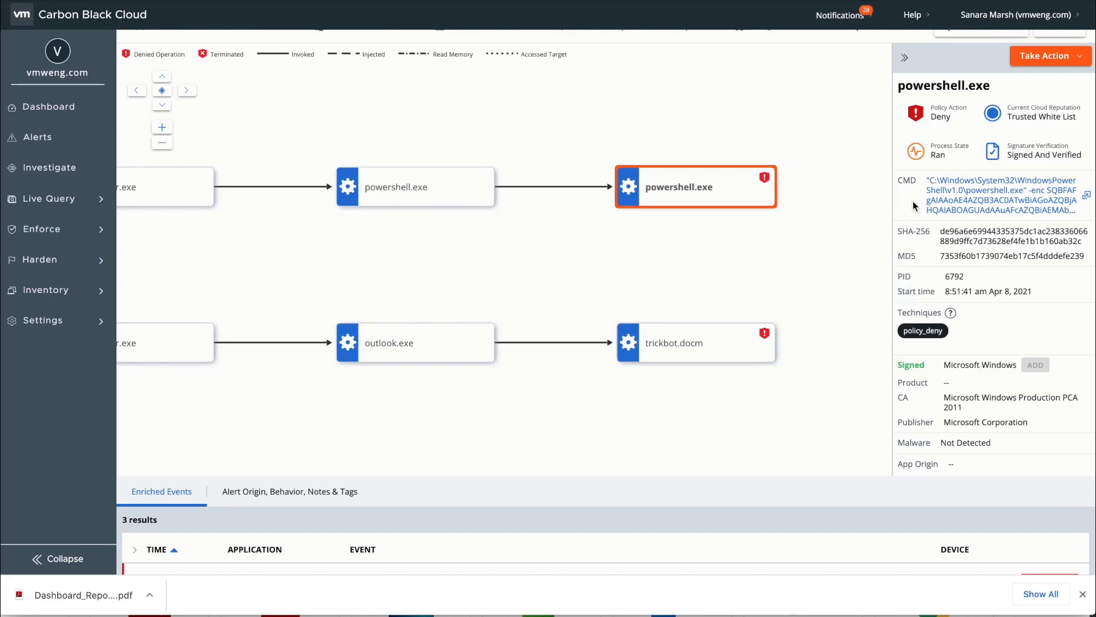
pyautogui.scroll(2, 913, 201)
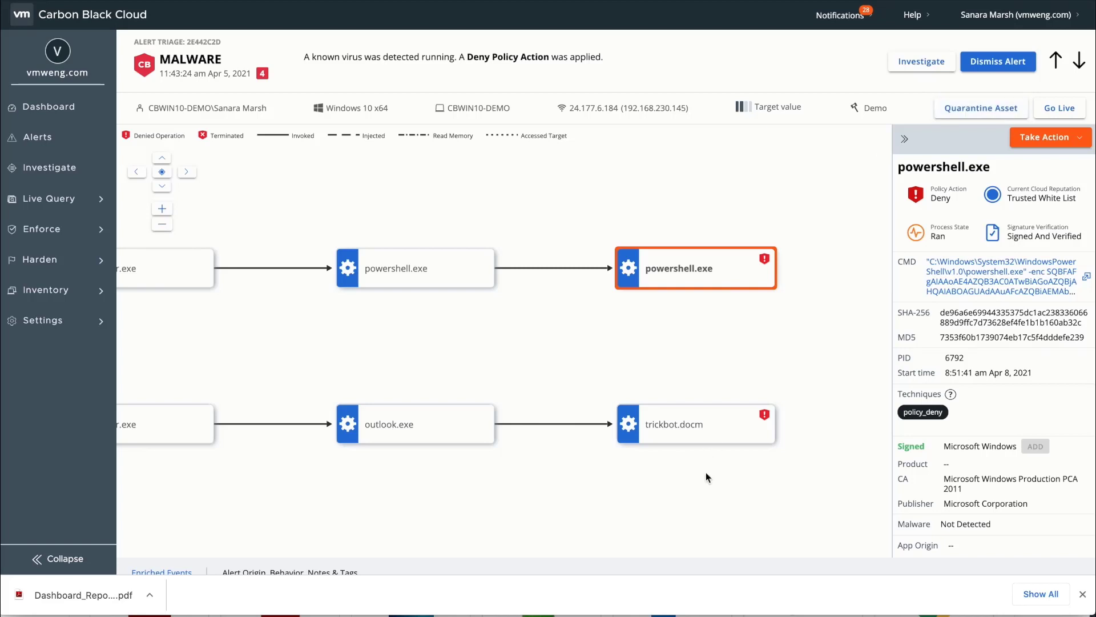
# Select trickbot.docm in the process tree and look through the actions available for it.
pyautogui.click(684, 430)
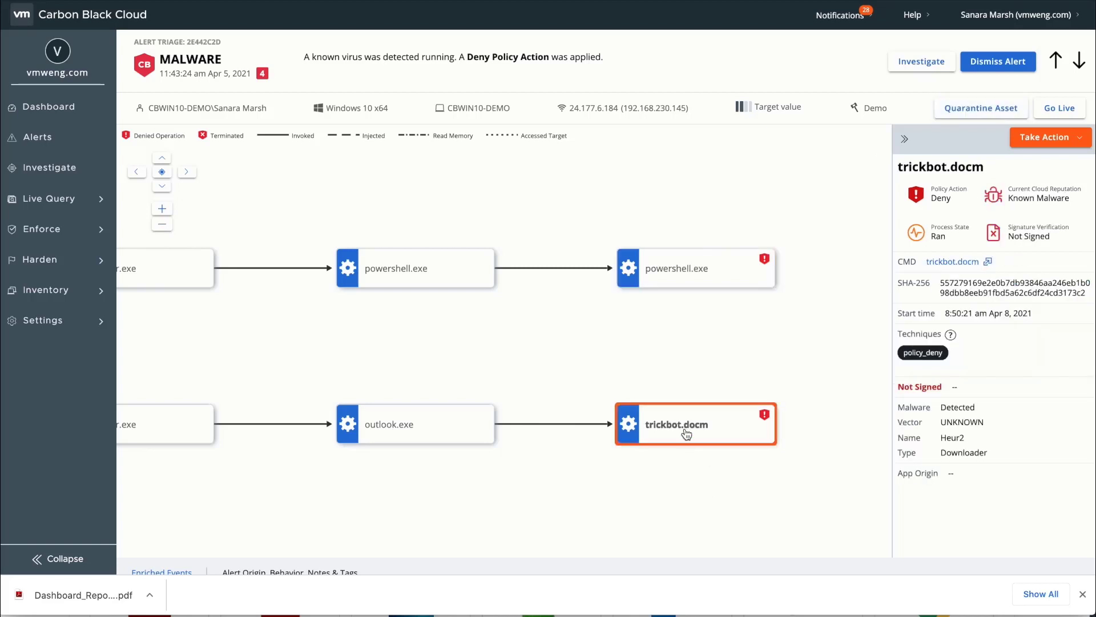
pyautogui.click(1038, 137)
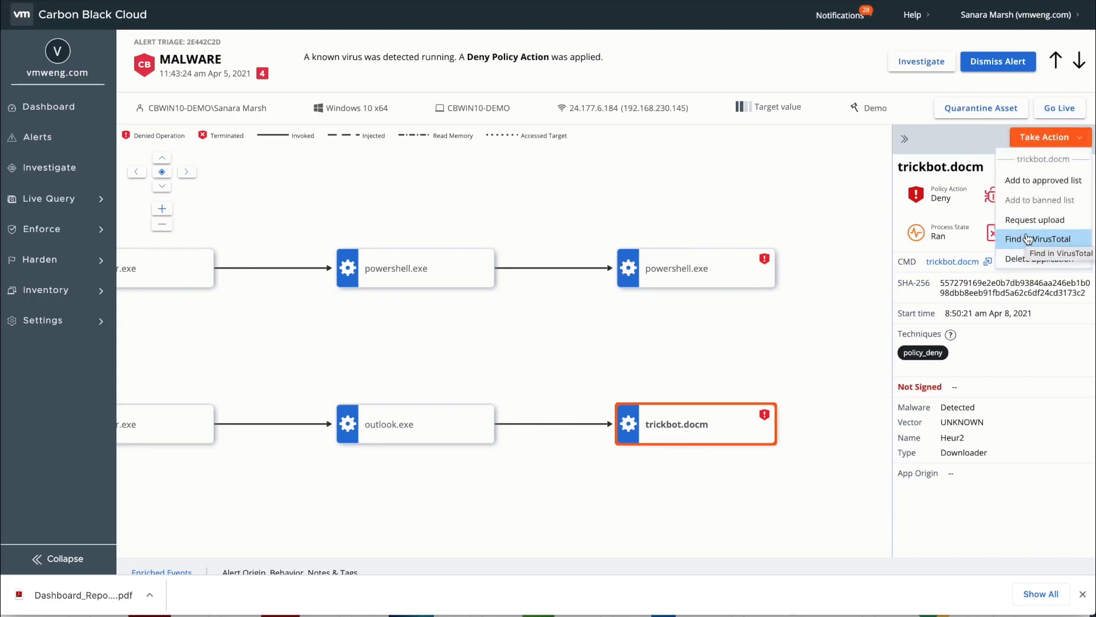
pyautogui.click(994, 145)
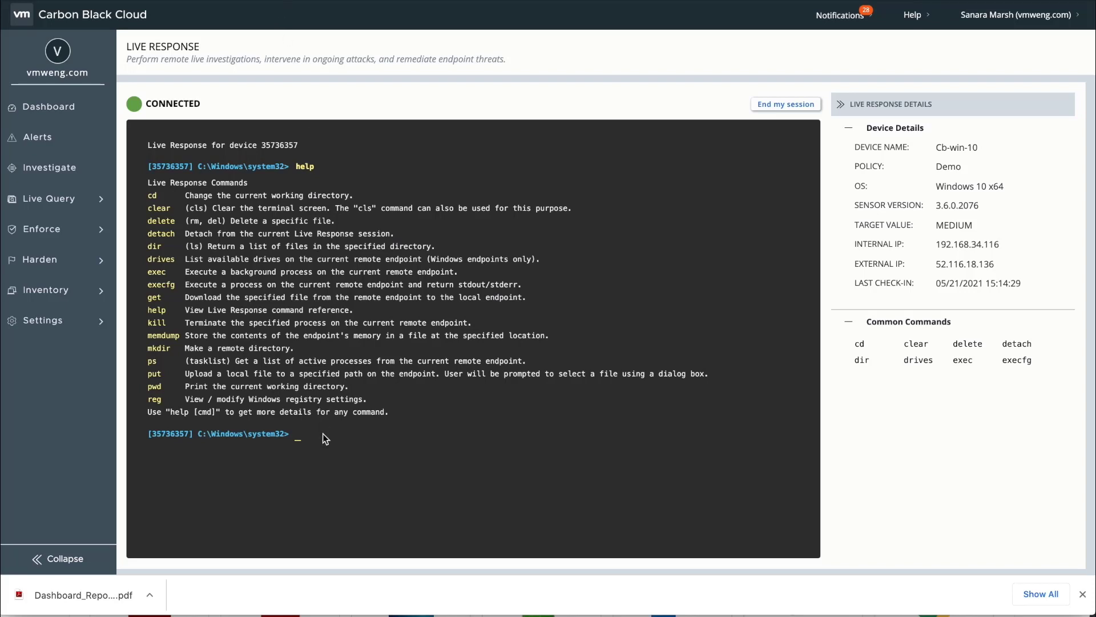
# List the endpoint's active processes with the ps command in Live Response and locate the powershell.exe process with ID 12460.
pyautogui.write('ps')
pyautogui.press('Return')
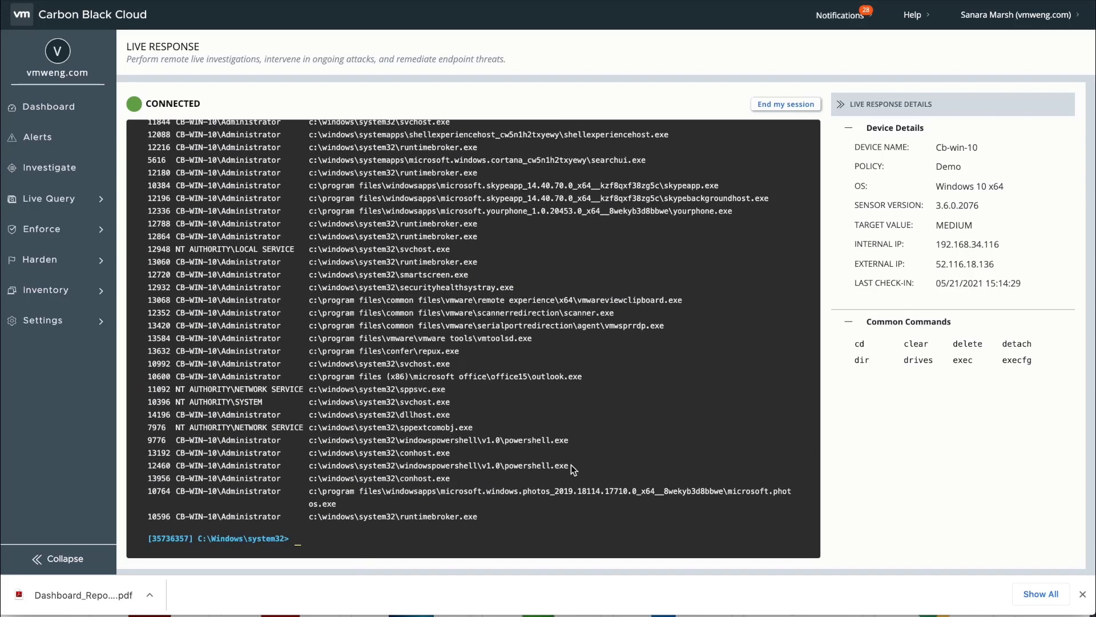
pyautogui.moveTo(571, 465); pyautogui.dragTo(264, 466)
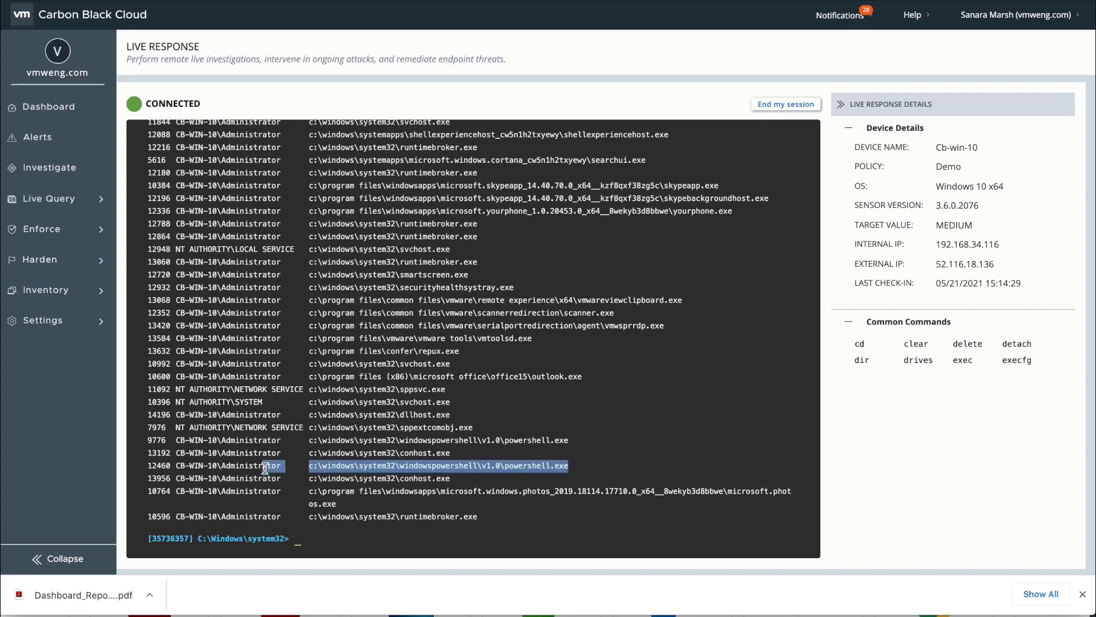
pyautogui.click(348, 540)
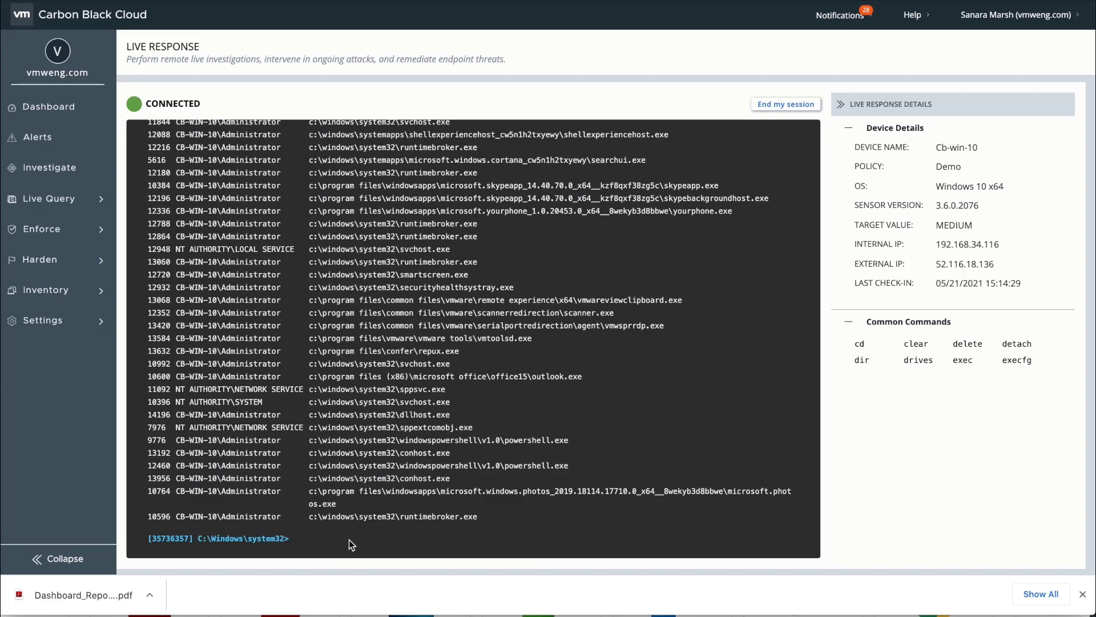
# Clear the Live Response terminal and display the command reference with help.
pyautogui.write('clear')
pyautogui.press('Return')
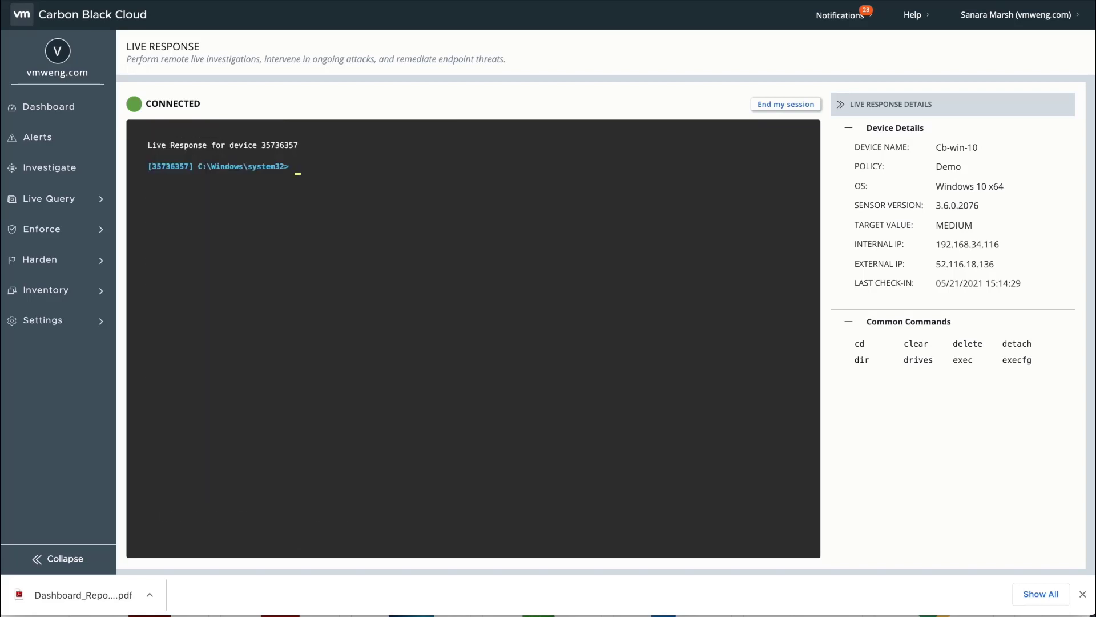
pyautogui.write('help')
pyautogui.press('Return')
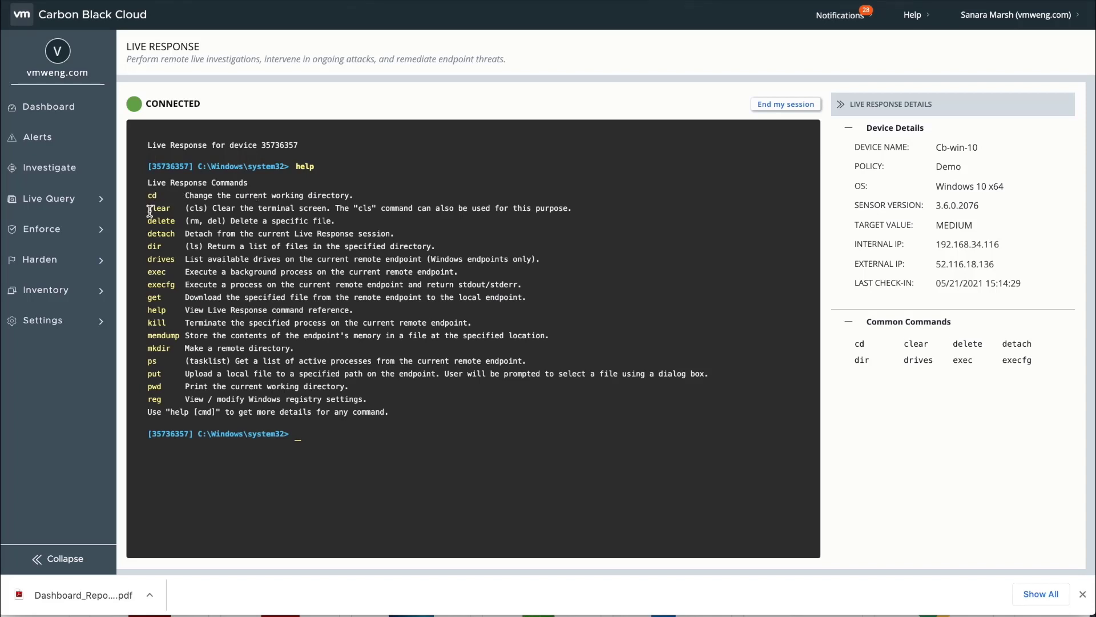
# Review the descriptions of the clear, delete, kill and get commands in the Live Response reference.
pyautogui.moveTo(150, 211); pyautogui.dragTo(355, 219)
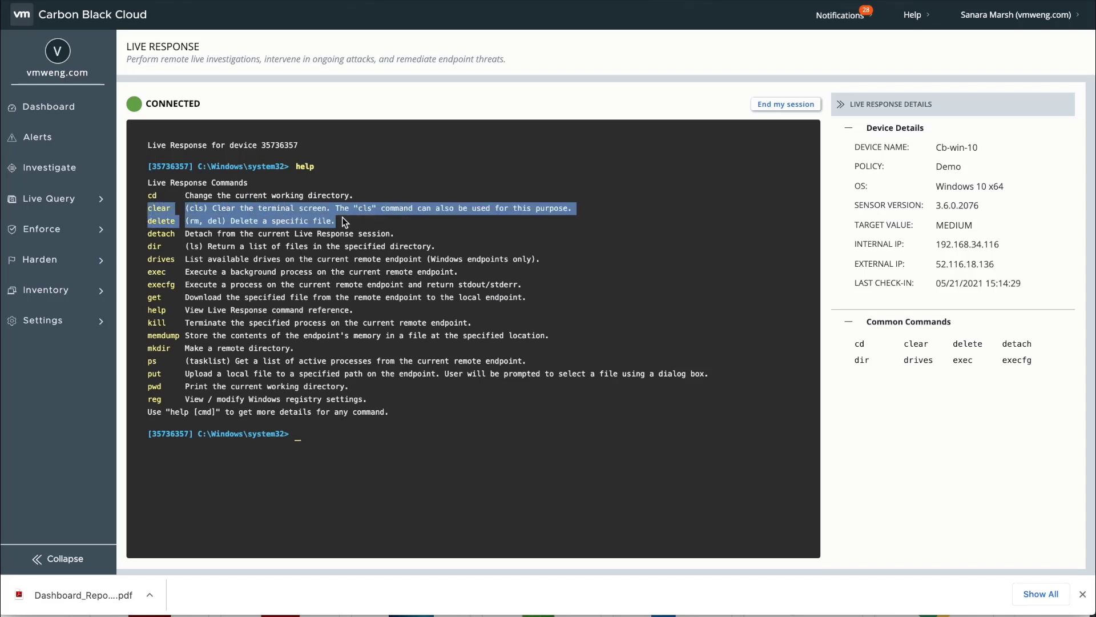
pyautogui.click(341, 217)
pyautogui.moveTo(152, 322); pyautogui.dragTo(283, 318)
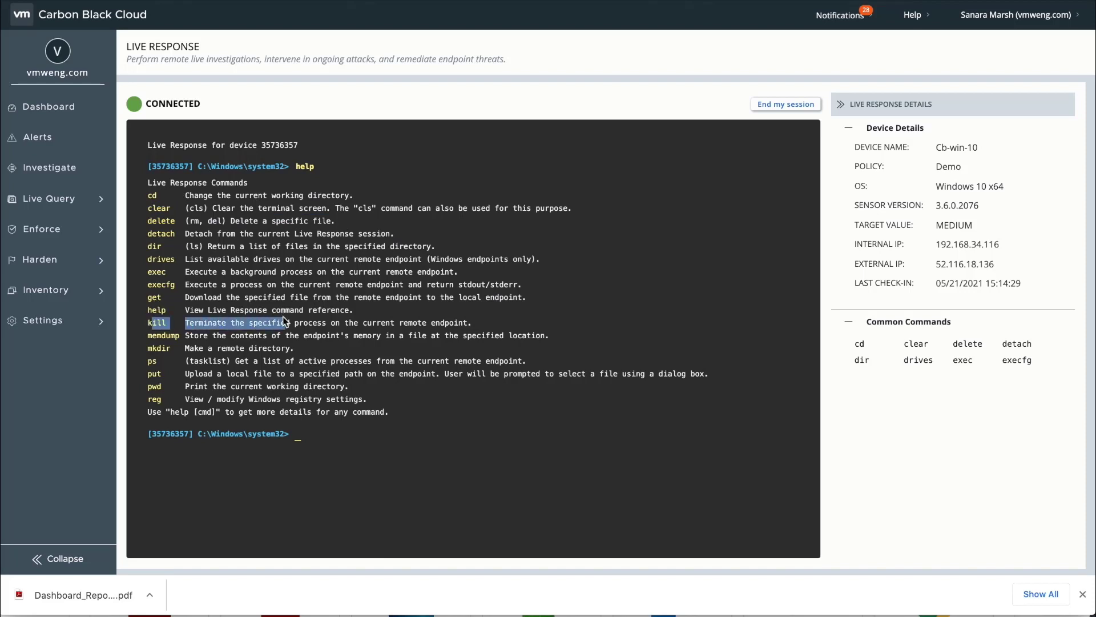
pyautogui.moveTo(150, 297); pyautogui.dragTo(429, 299)
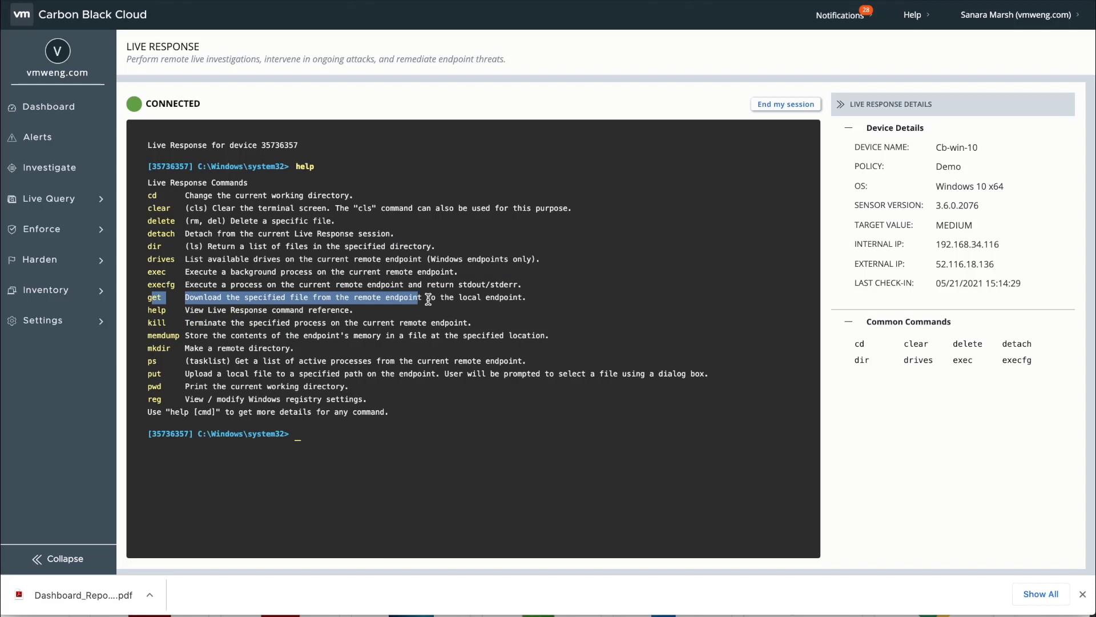
pyautogui.click(429, 300)
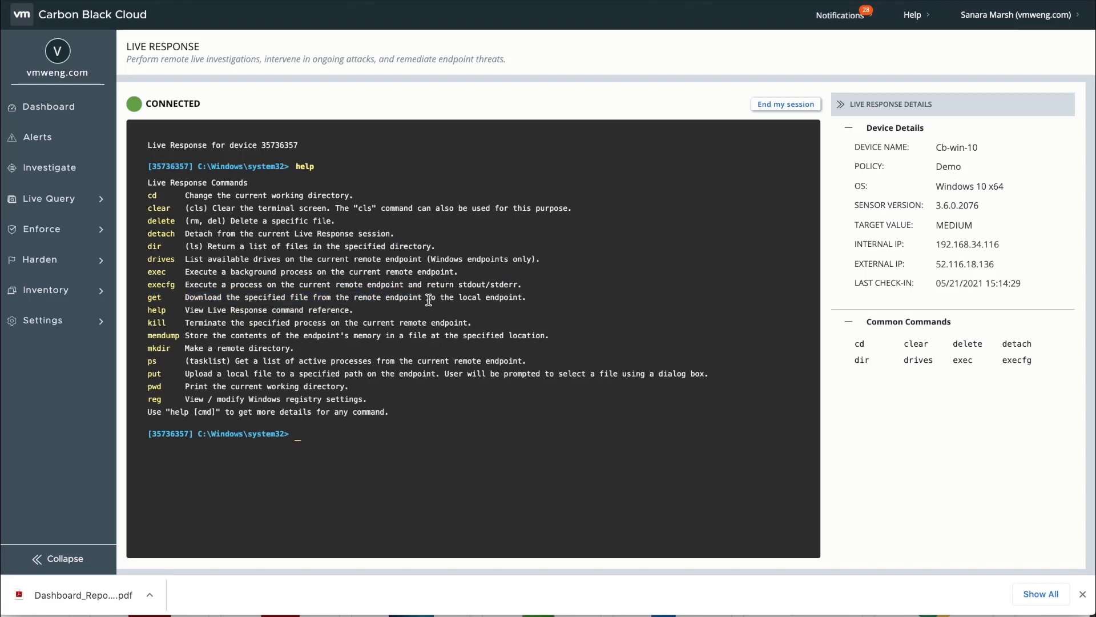
# Check the execfg command's description and enter execfg ipconfig in the Live Response terminal.
pyautogui.moveTo(146, 289); pyautogui.dragTo(227, 290)
pyautogui.click(228, 290)
pyautogui.write('execfg ipconfig')
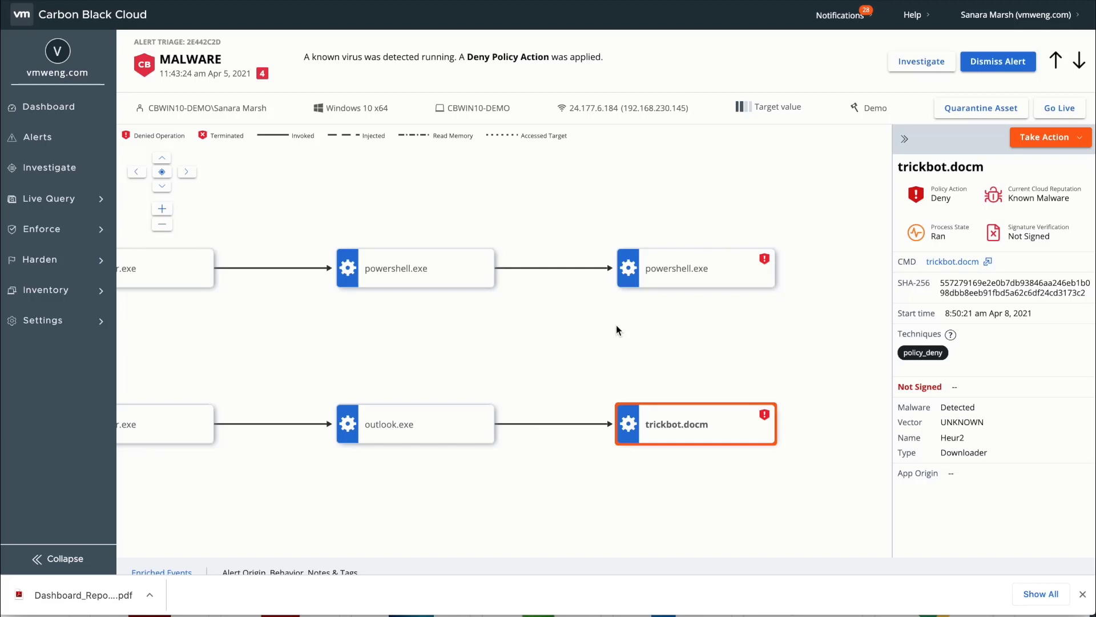
# Open the prevention rules of the Standard policy.
pyautogui.click(87, 239)
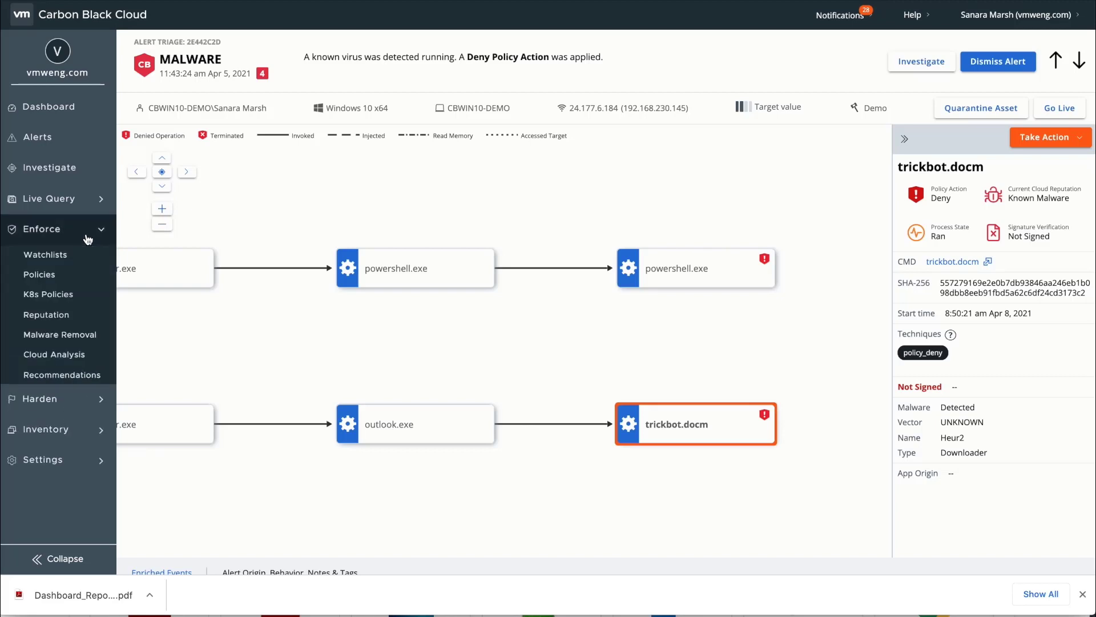
pyautogui.click(51, 278)
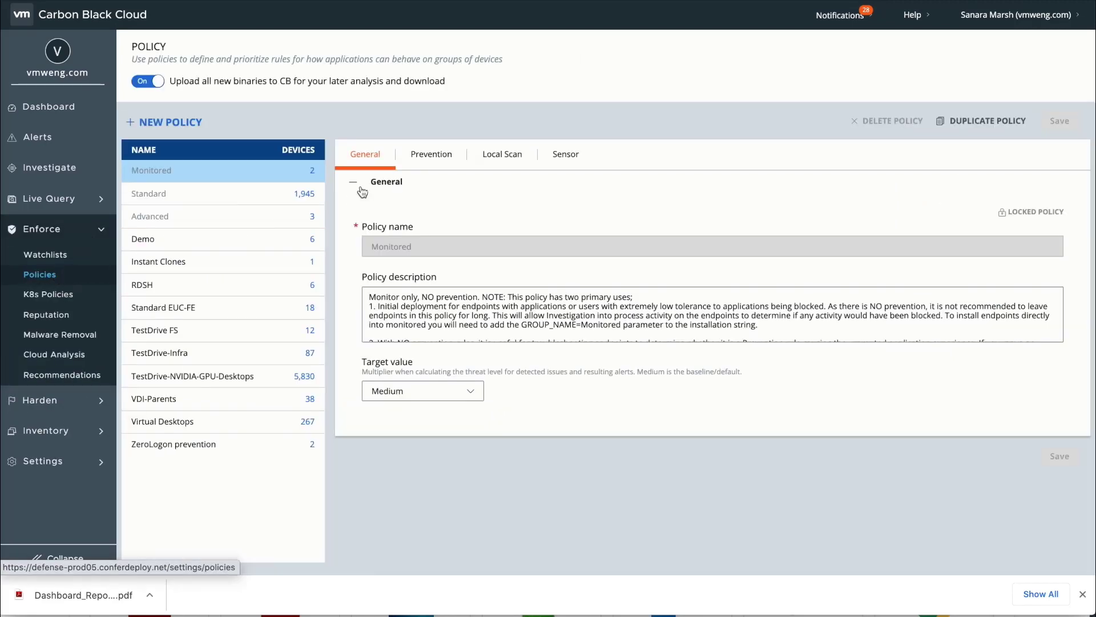
pyautogui.click(260, 197)
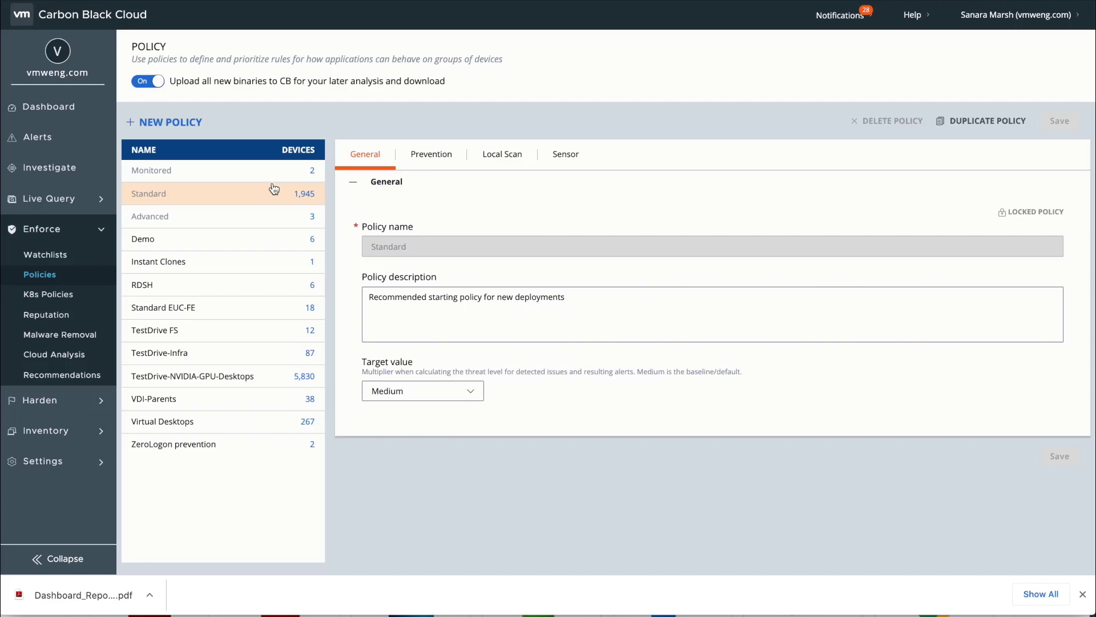
pyautogui.click(432, 157)
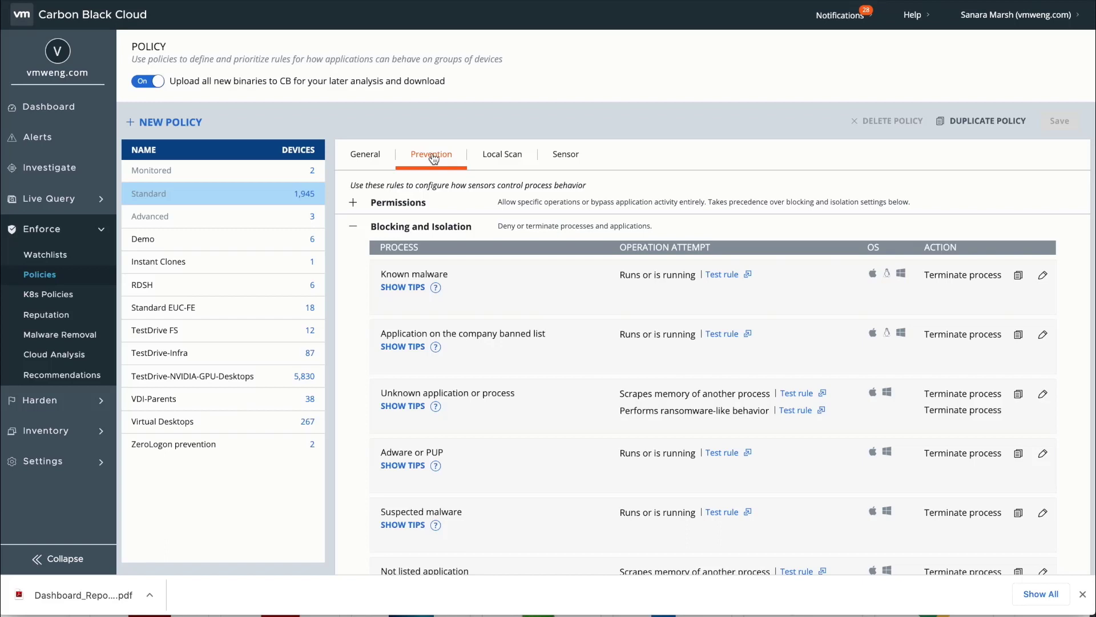
# Review the Standard policy's Blocking and Isolation rules and add a blank application path rule.
pyautogui.scroll(-3, 543, 305)
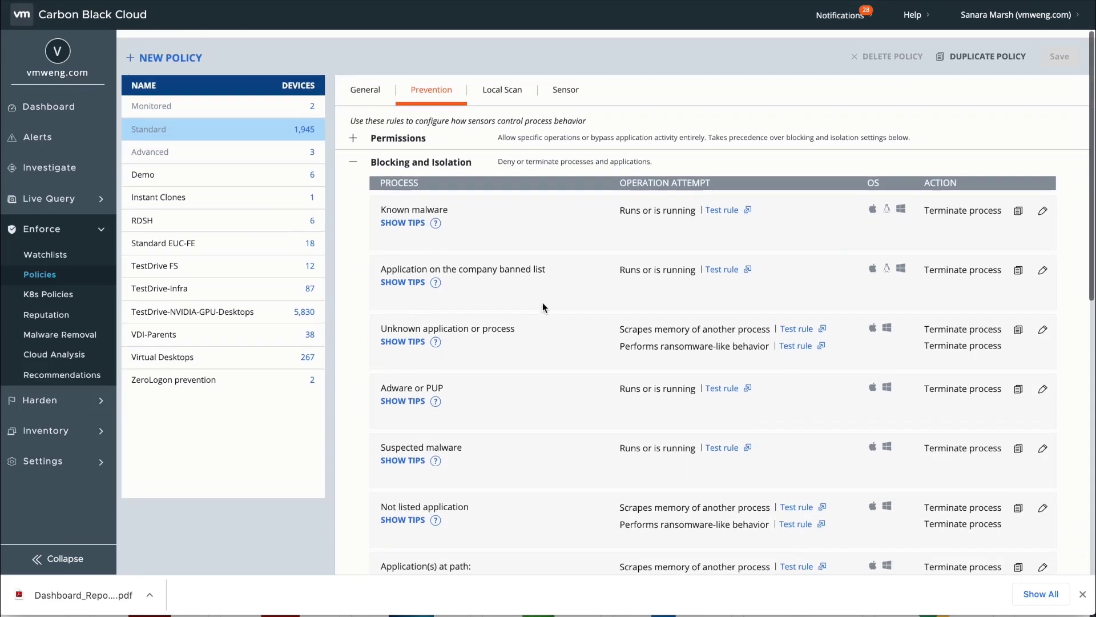
pyautogui.scroll(-3, 543, 303)
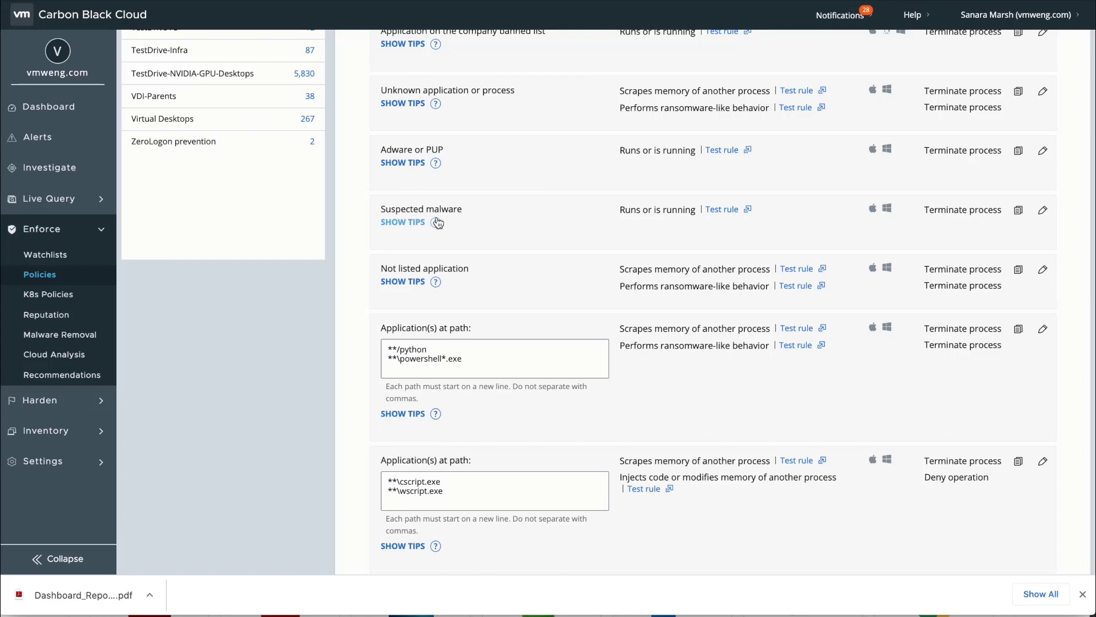
pyautogui.scroll(-5, 438, 222)
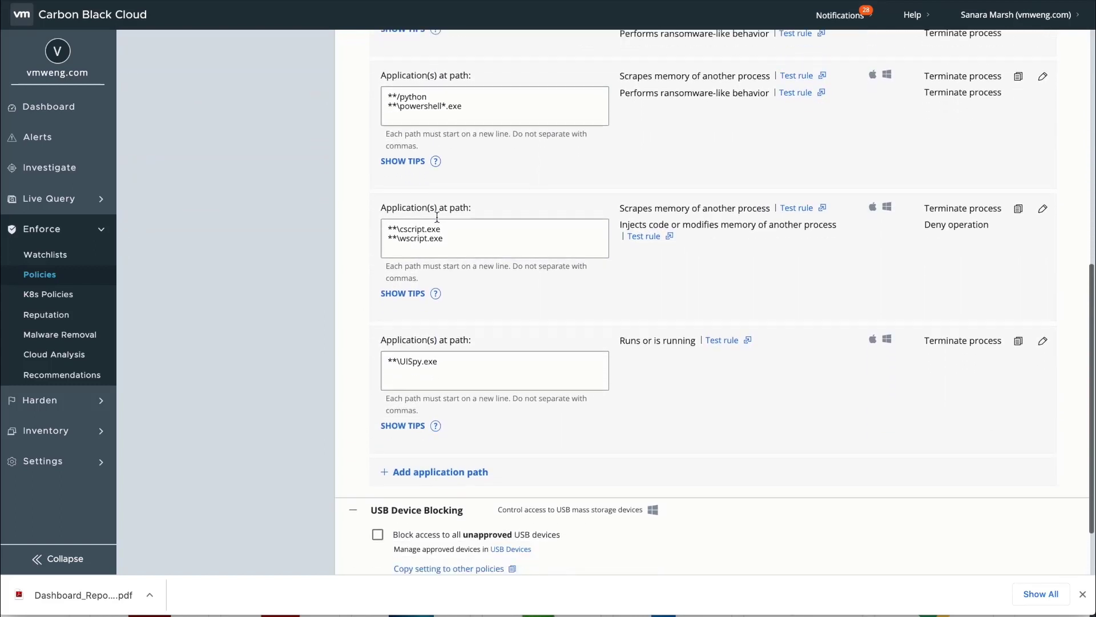
pyautogui.click(440, 464)
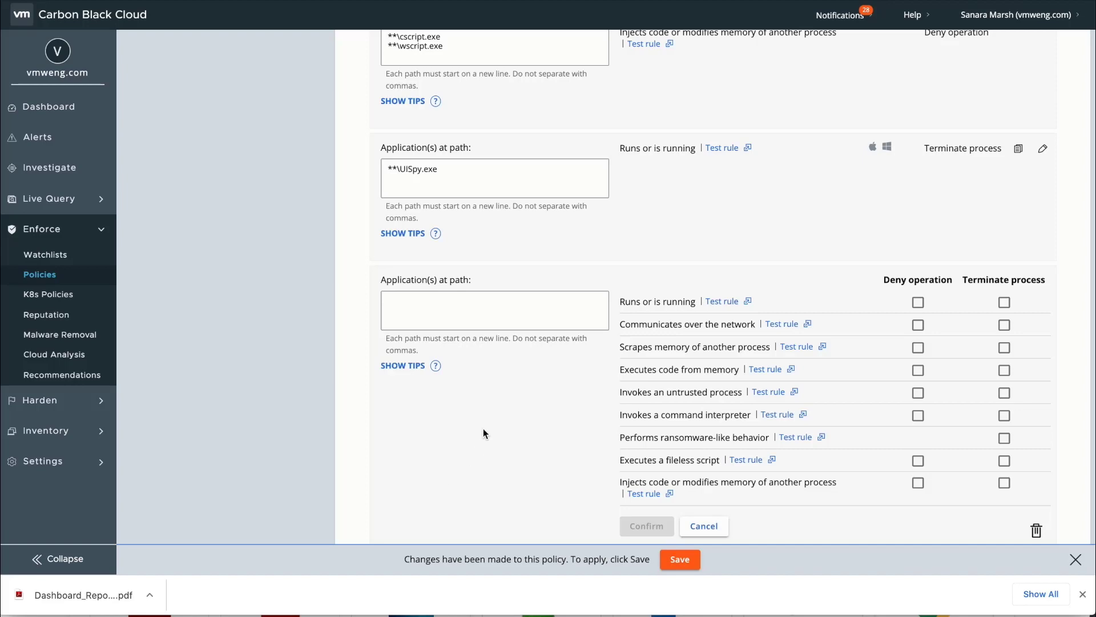
# Open the **/python and **\powershell*.exe rule for editing and test its "Communicates over the network" operation.
pyautogui.scroll(5, 483, 428)
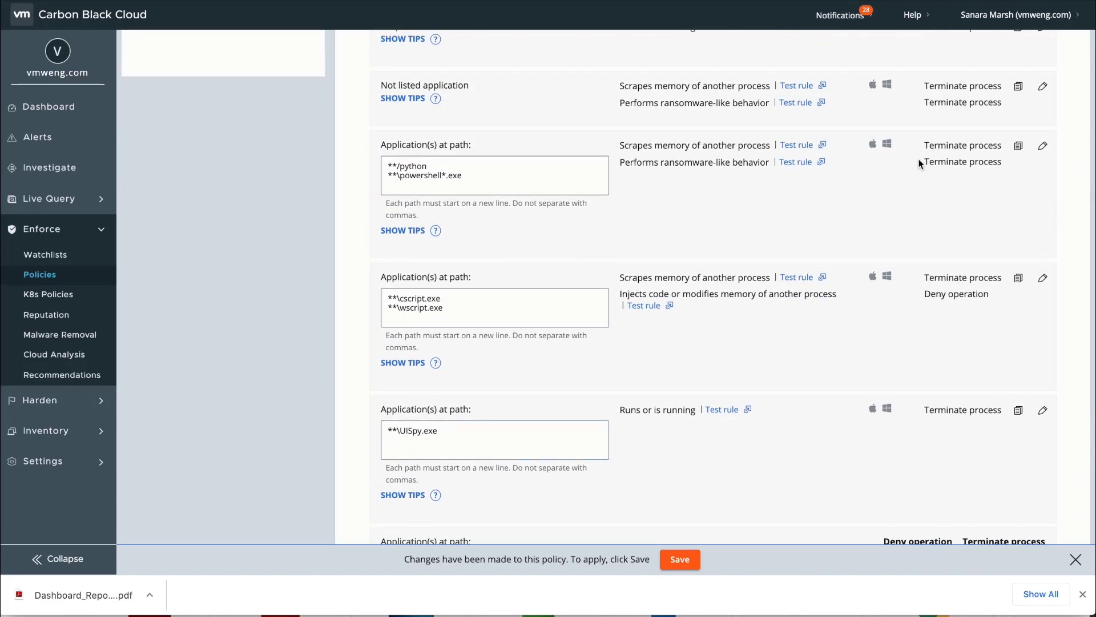
pyautogui.click(1043, 146)
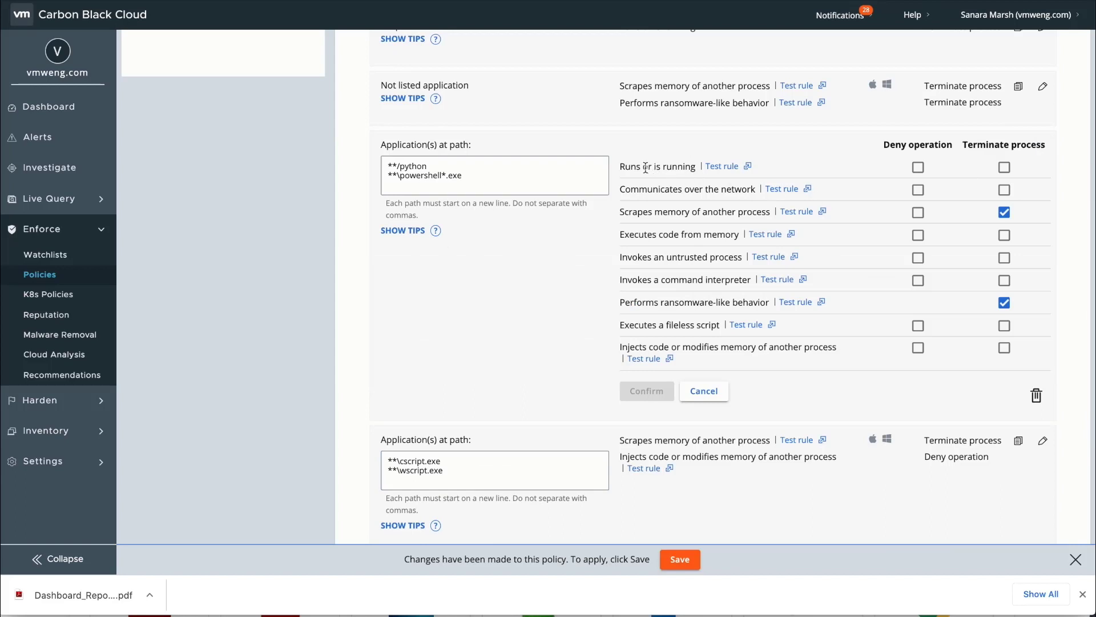
pyautogui.moveTo(644, 167); pyautogui.dragTo(721, 173)
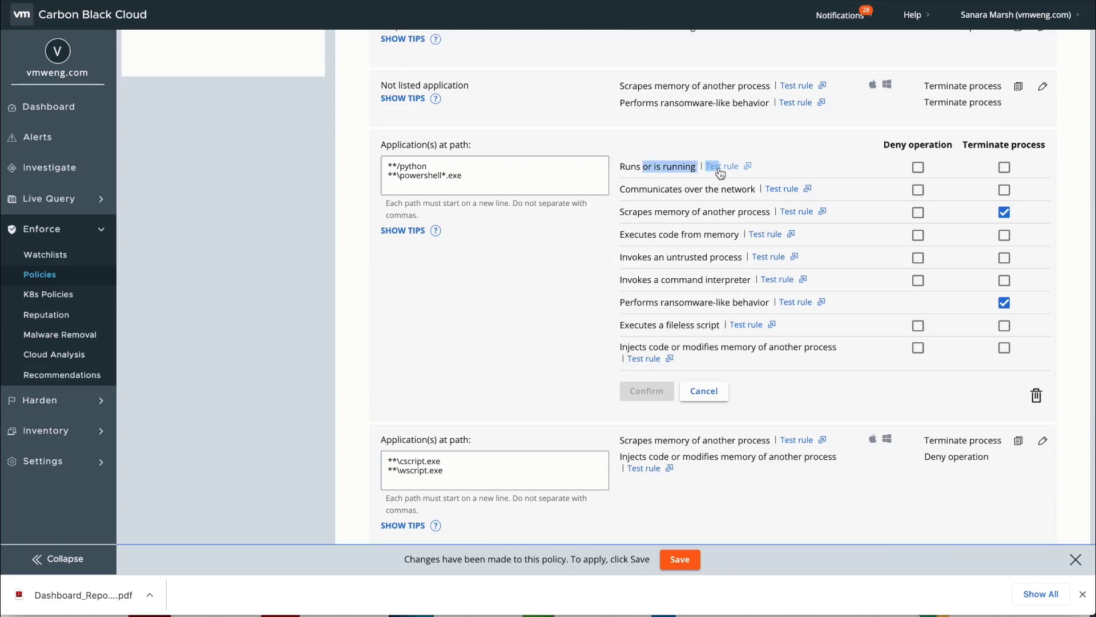
pyautogui.click(651, 188)
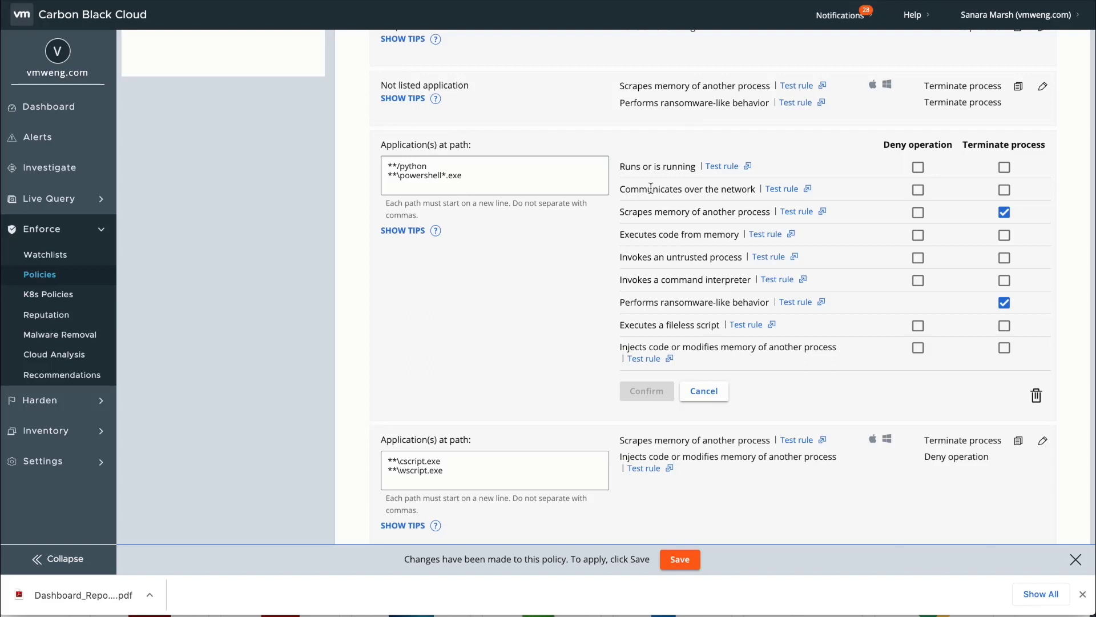
pyautogui.click(779, 193)
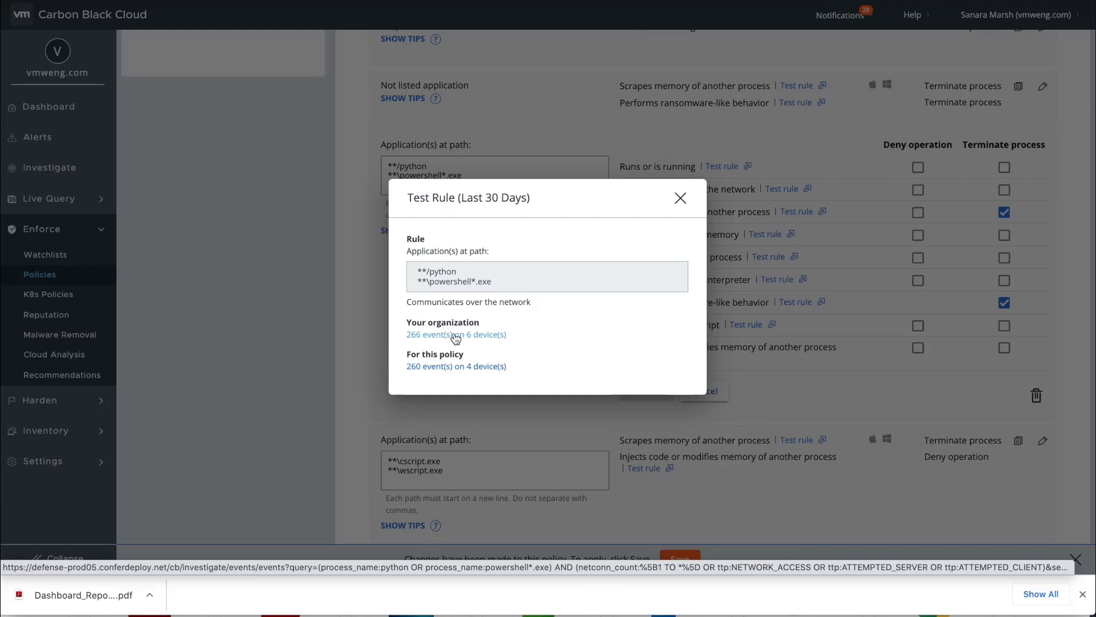
# Open the rule test's matching events for this policy and list the devices involved.
pyautogui.click(491, 368)
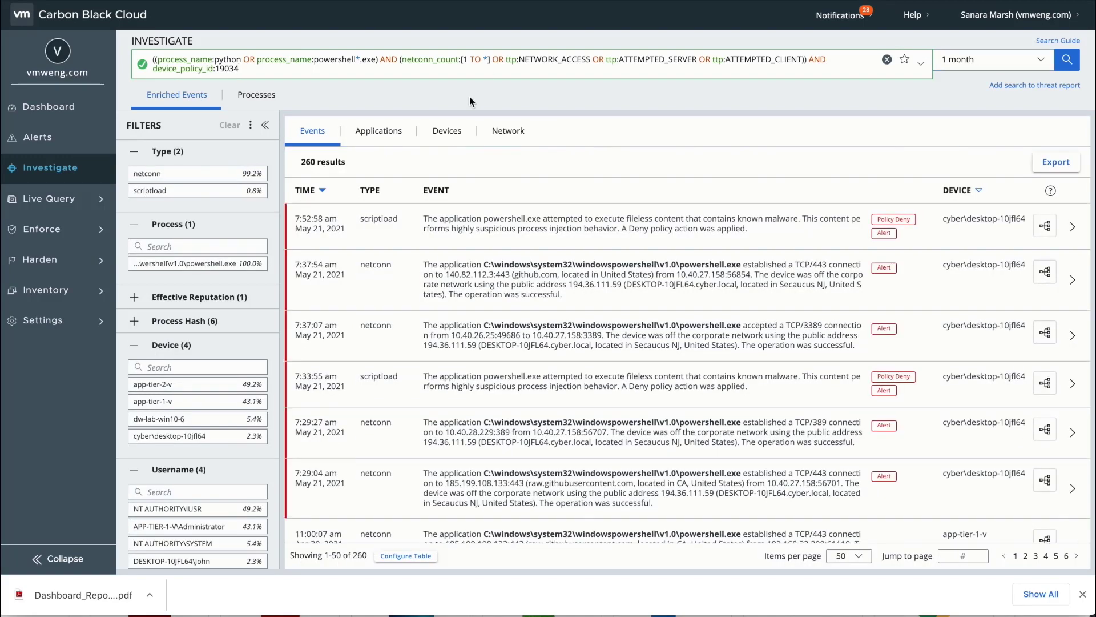
pyautogui.click(357, 70)
pyautogui.click(452, 133)
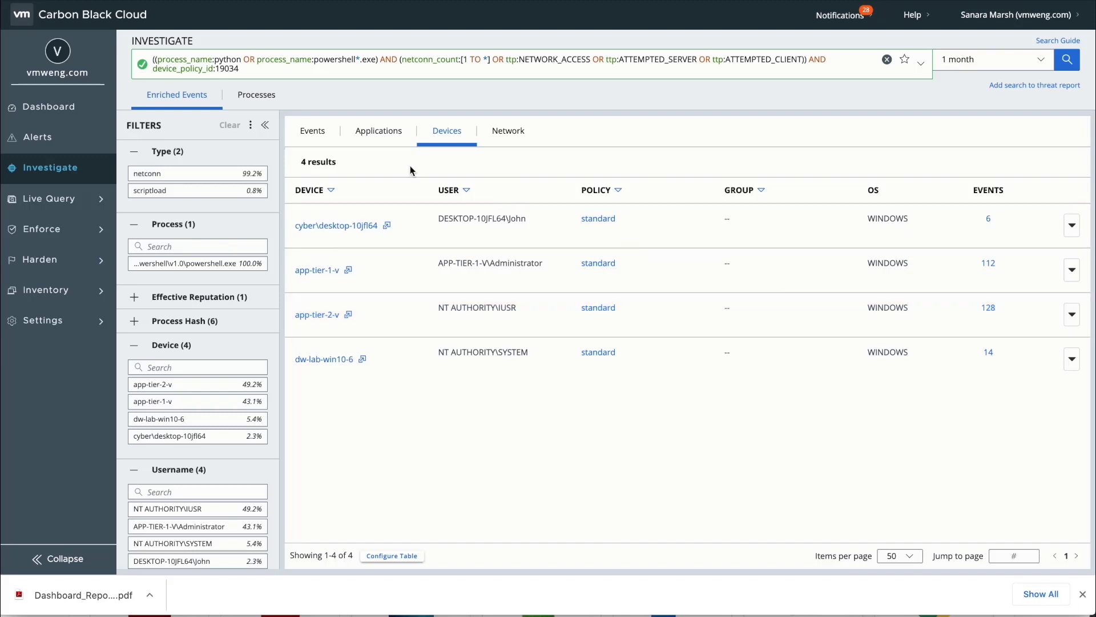
# Examine the network connections of the matching events and the available filters, expanding the Location filter.
pyautogui.click(508, 131)
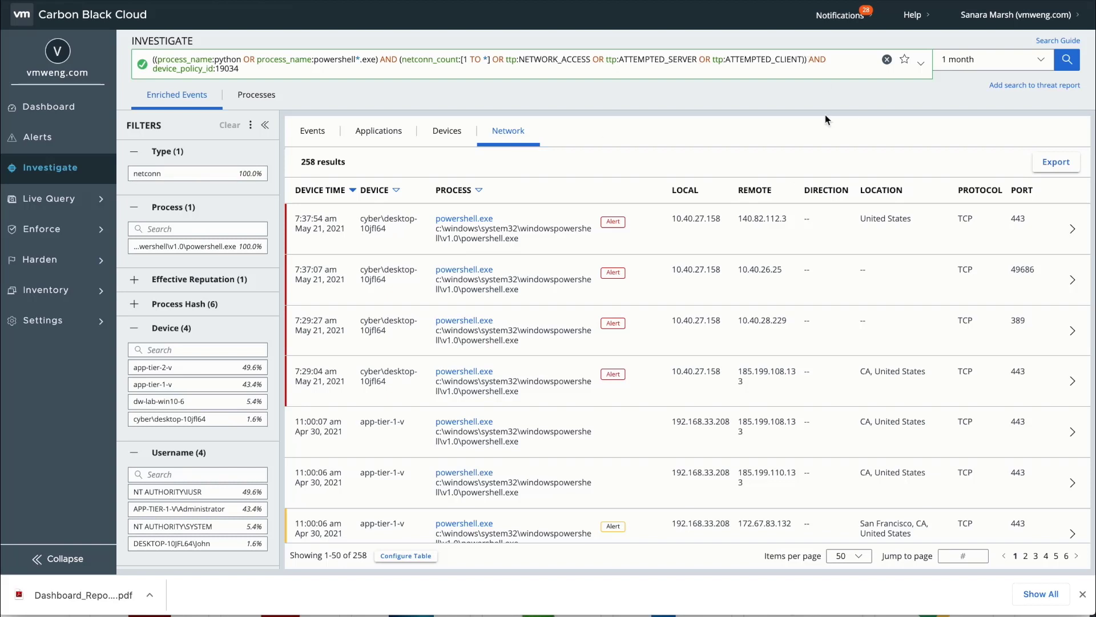
pyautogui.scroll(-1, 947, 276)
pyautogui.scroll(-1, 947, 276)
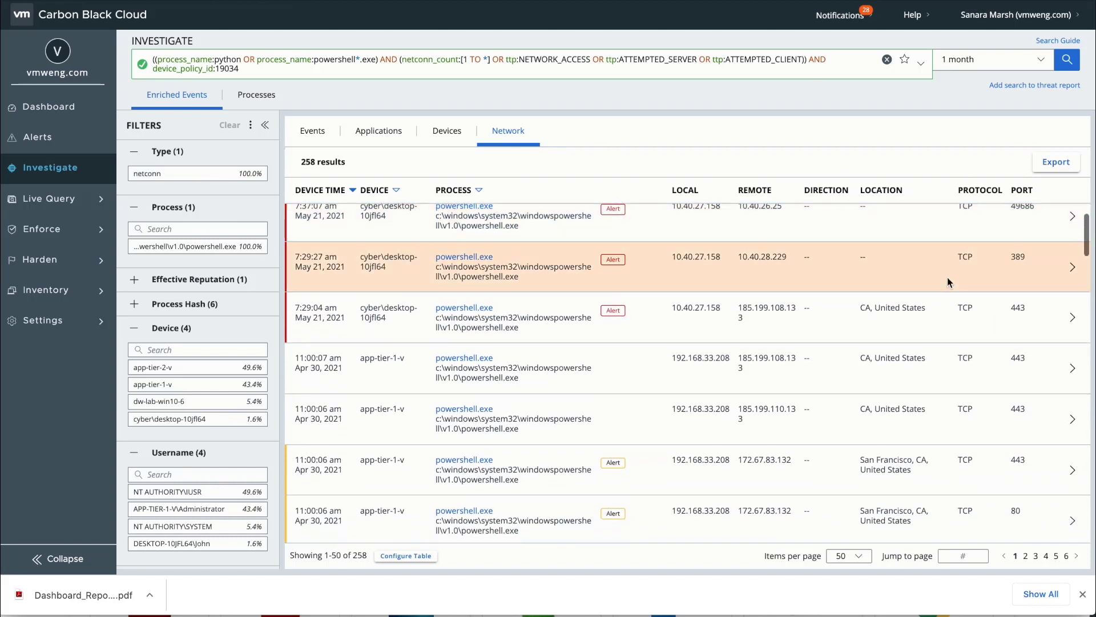
pyautogui.scroll(-1, 236, 367)
pyautogui.scroll(-5, 237, 367)
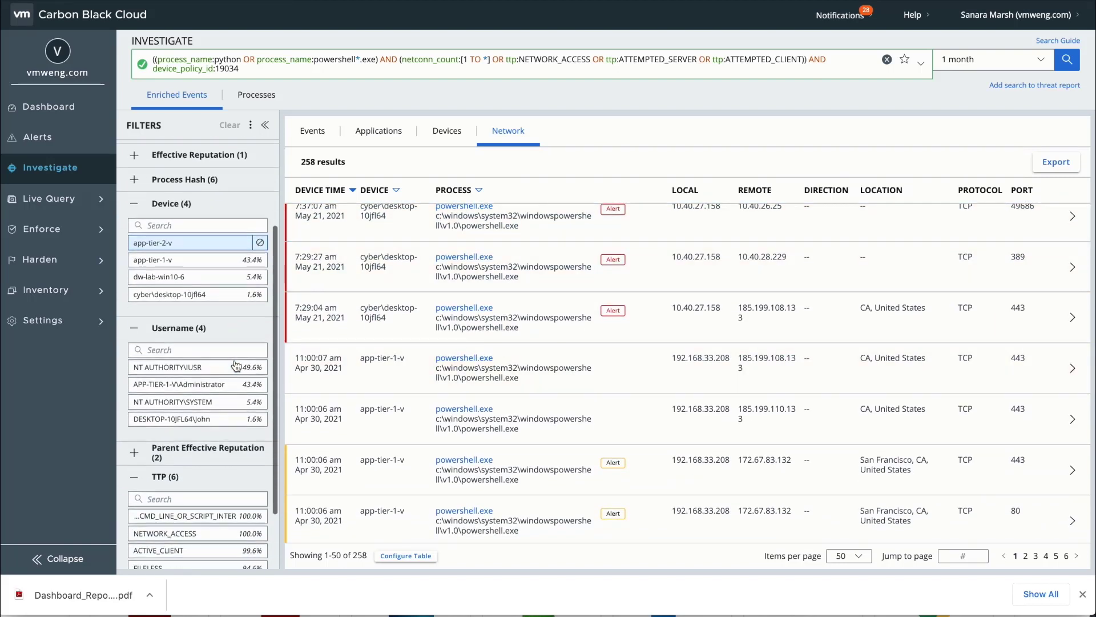
pyautogui.scroll(2, 237, 366)
pyautogui.scroll(3, 237, 365)
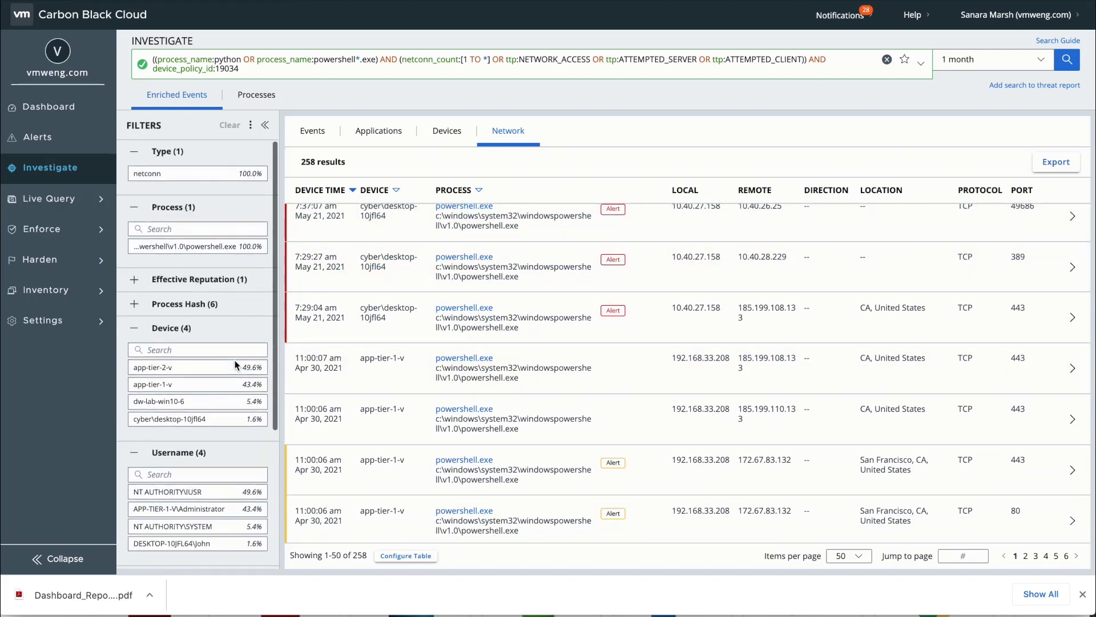
pyautogui.scroll(-5, 236, 366)
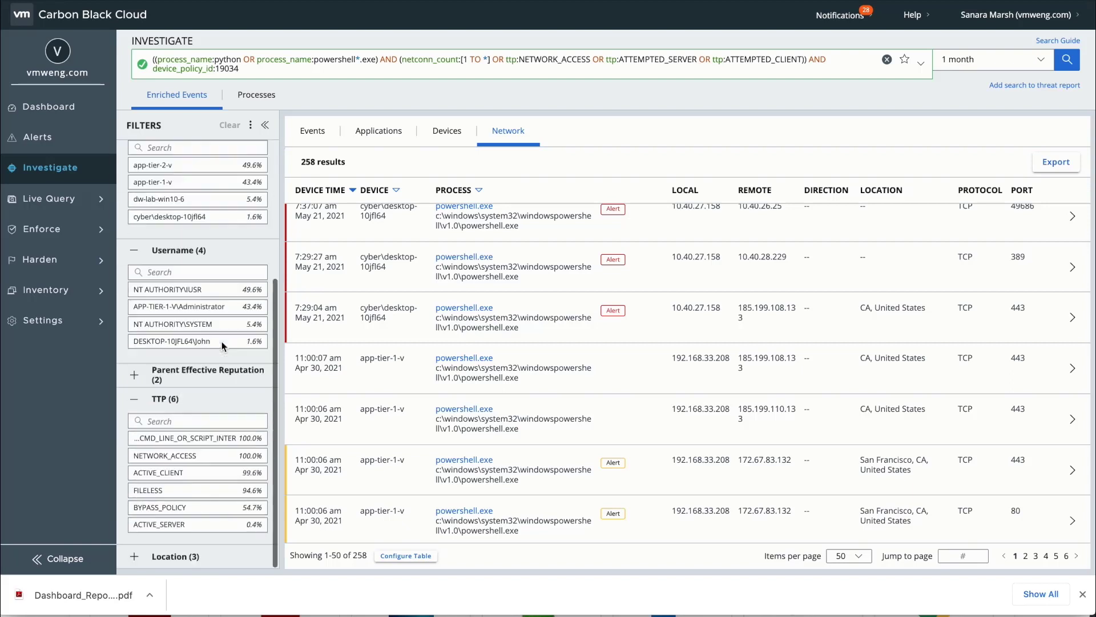
pyautogui.click(169, 557)
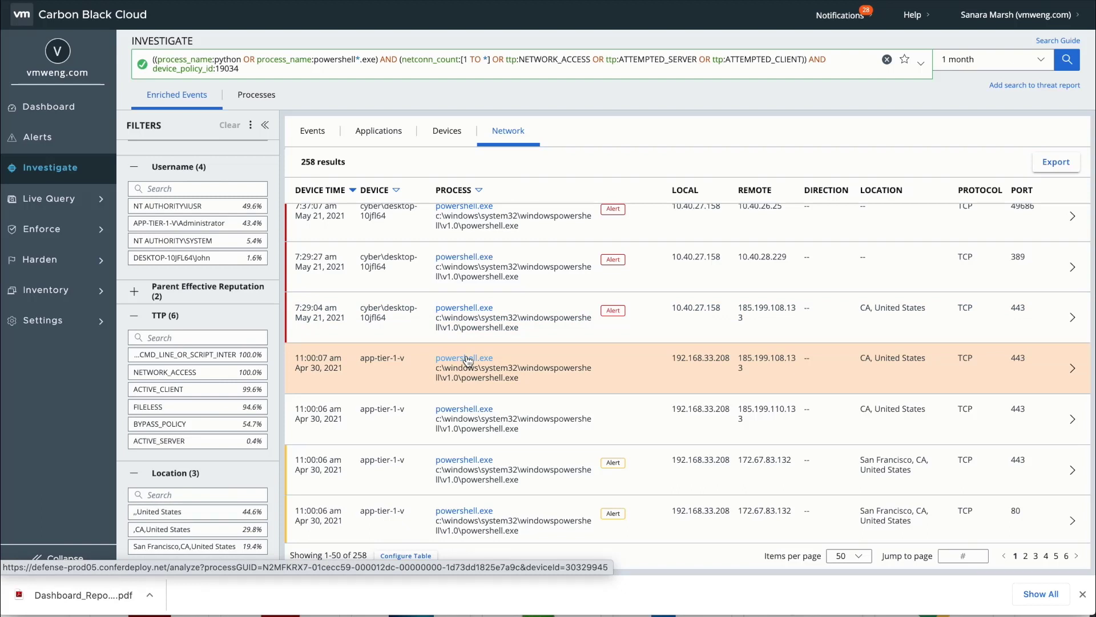
# Return to the event list and examine the process, netconn and device details of the 7:37:54 am powershell.exe event.
pyautogui.click(326, 138)
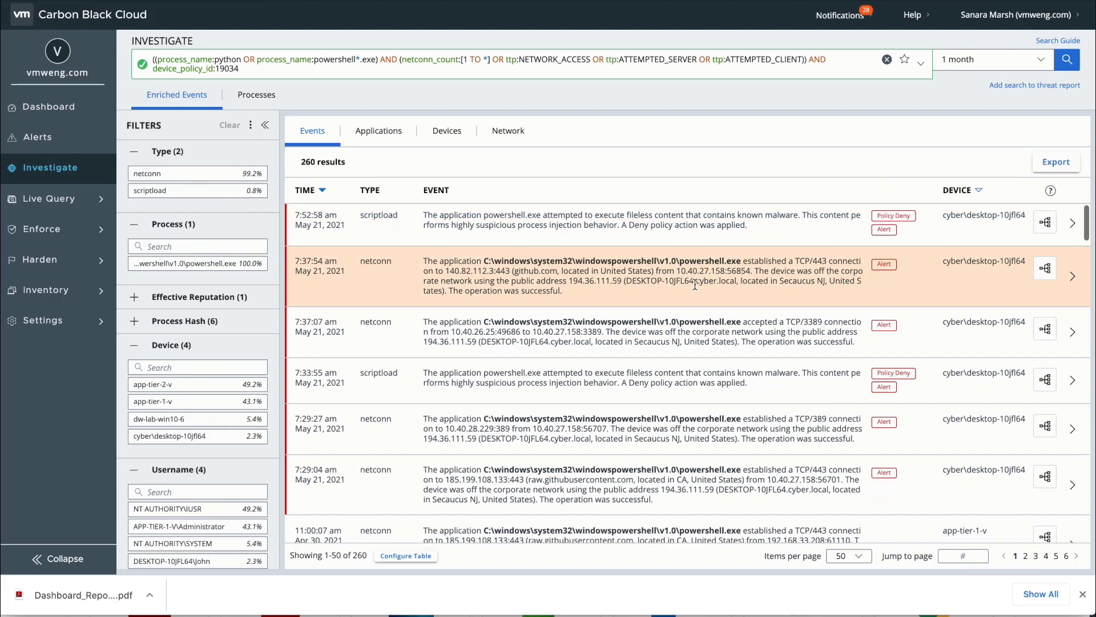
pyautogui.scroll(-1, 697, 284)
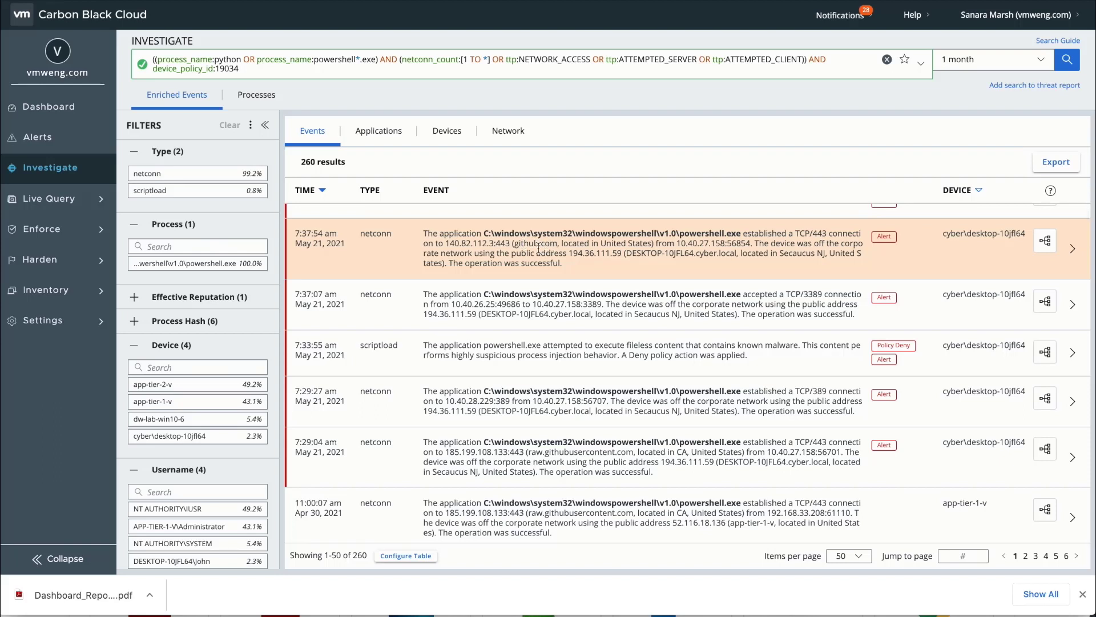
pyautogui.scroll(-1, 538, 247)
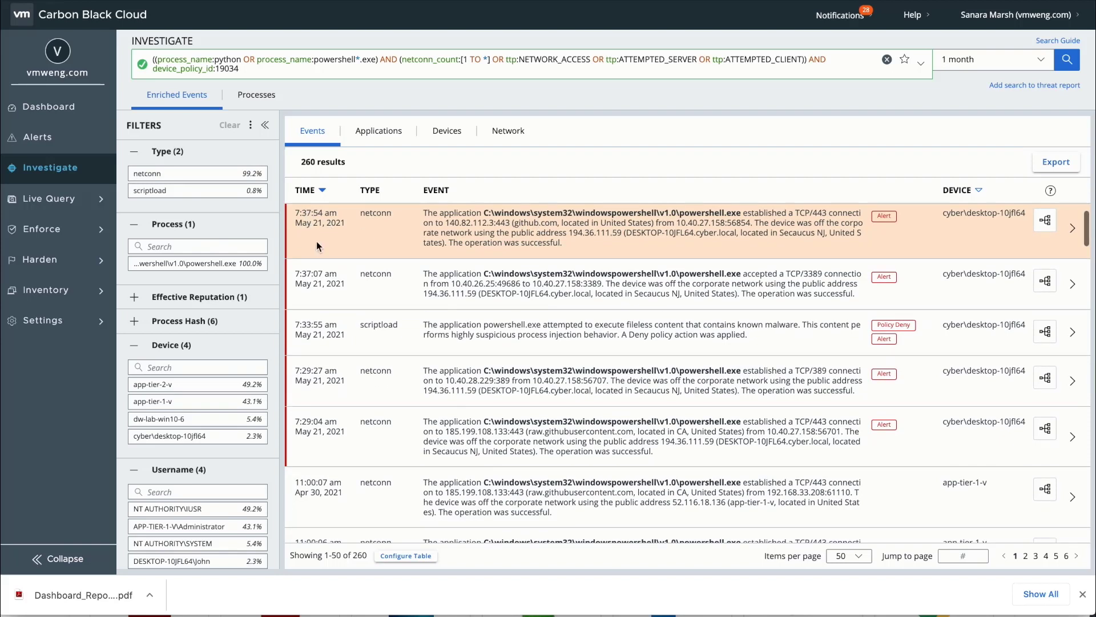
pyautogui.scroll(2, 317, 241)
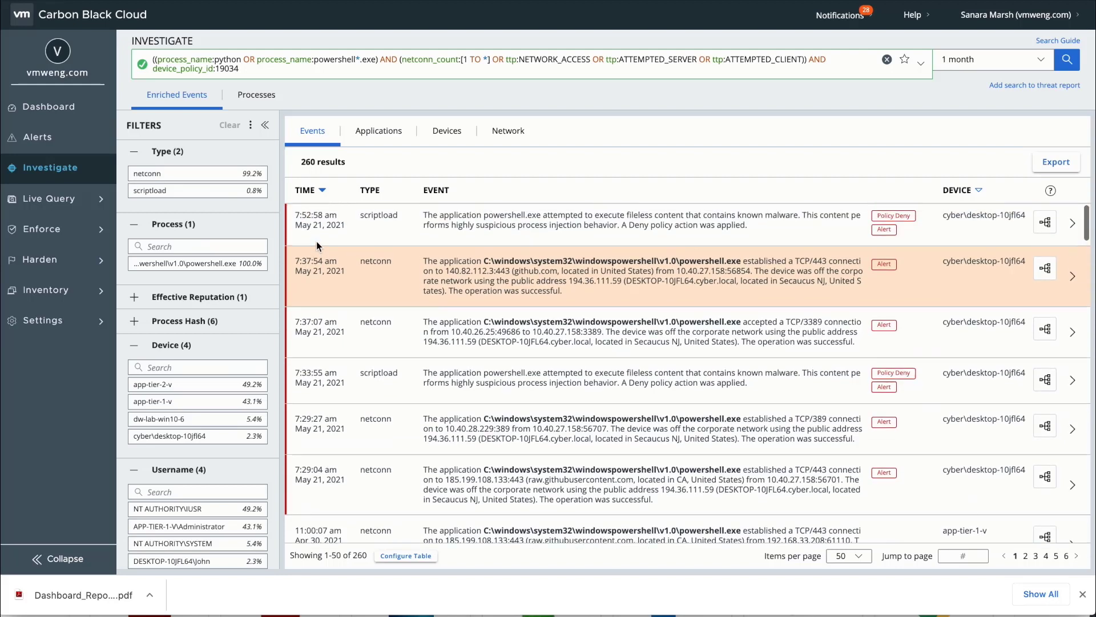
pyautogui.click(1074, 277)
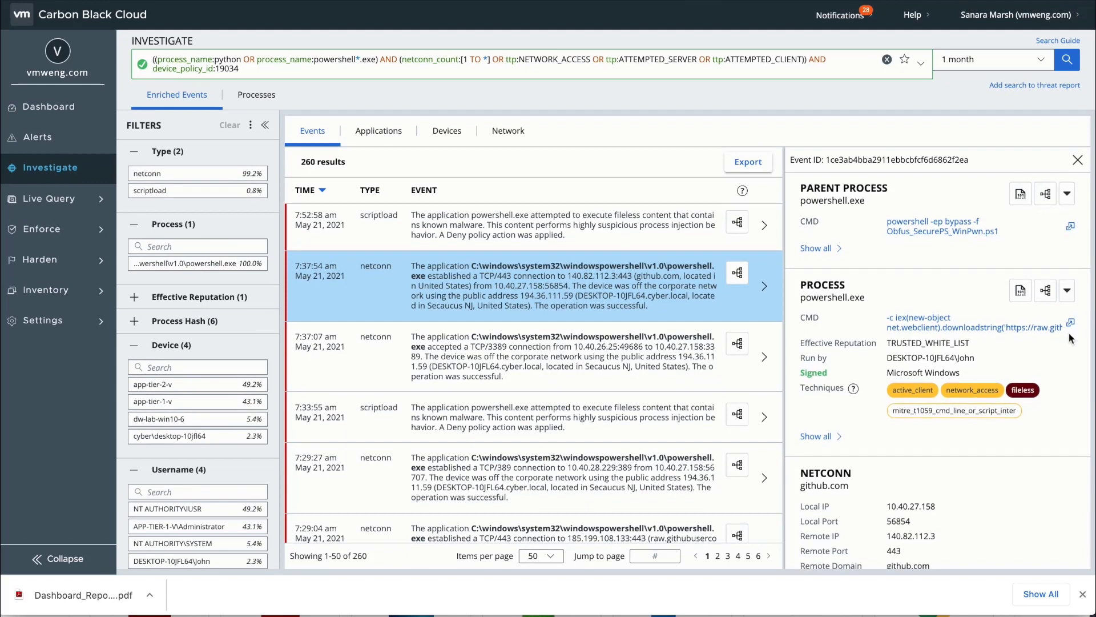
pyautogui.scroll(-1, 1071, 339)
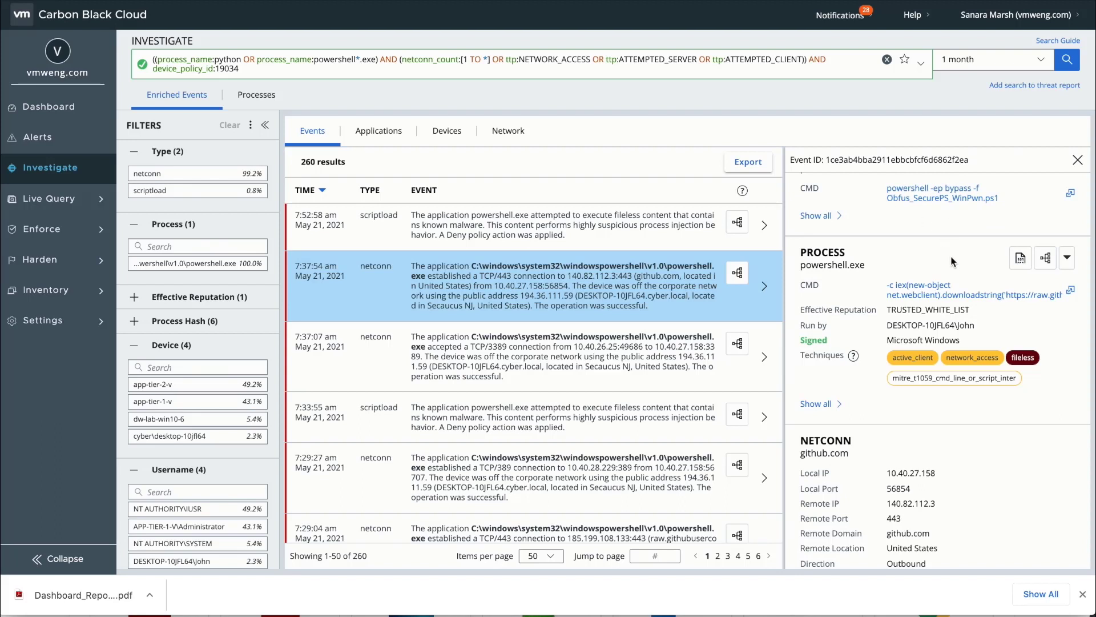
pyautogui.scroll(-5, 947, 218)
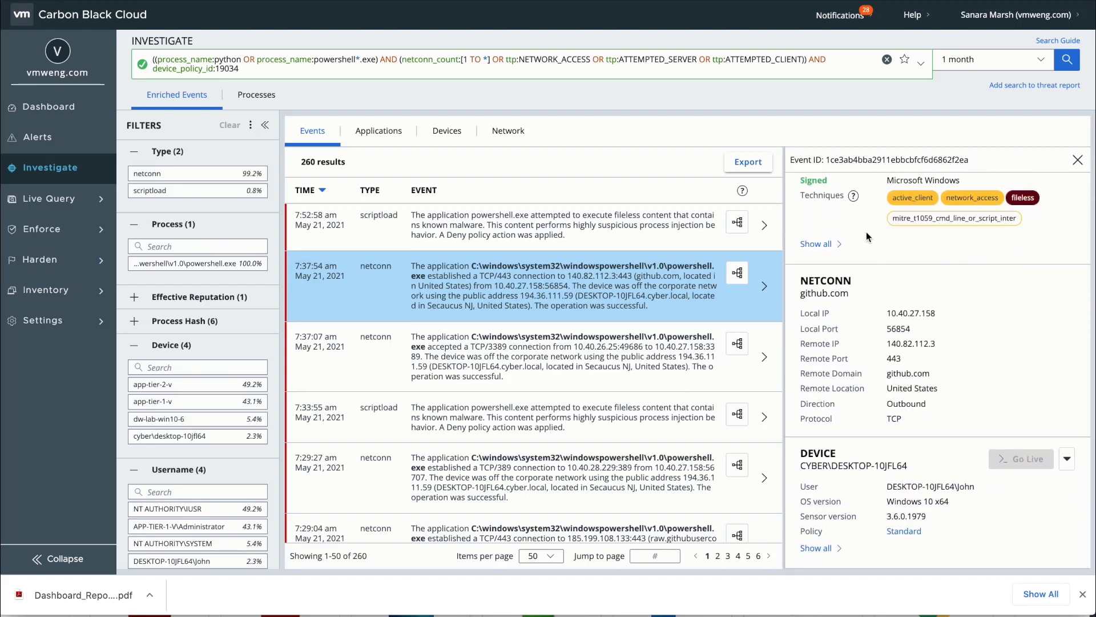
pyautogui.scroll(2, 957, 231)
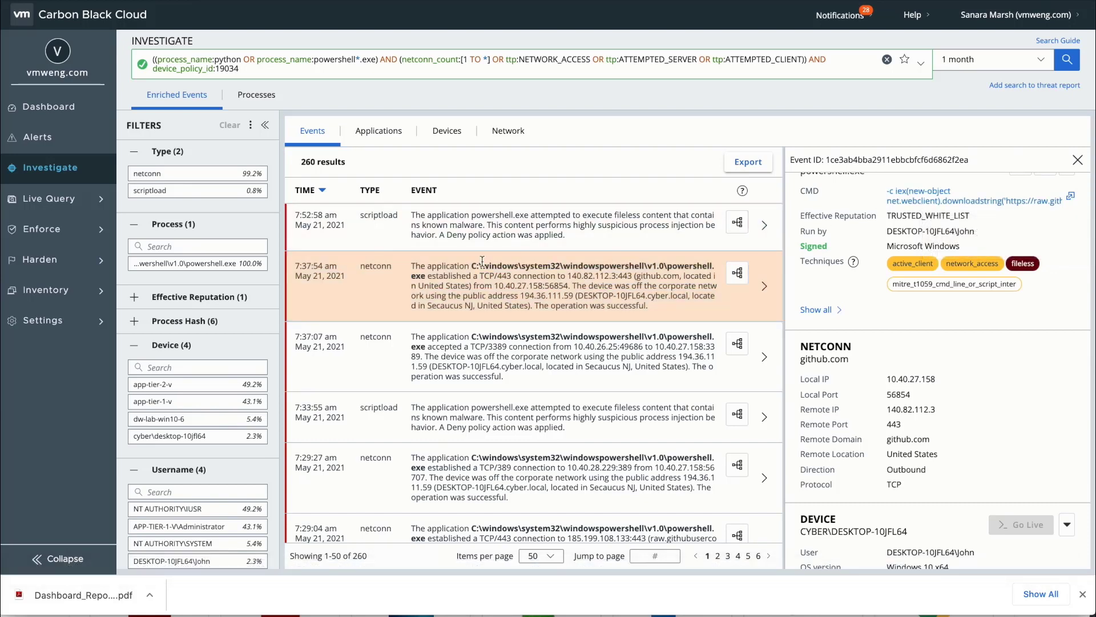
# Return to the security dashboard.
pyautogui.click(64, 117)
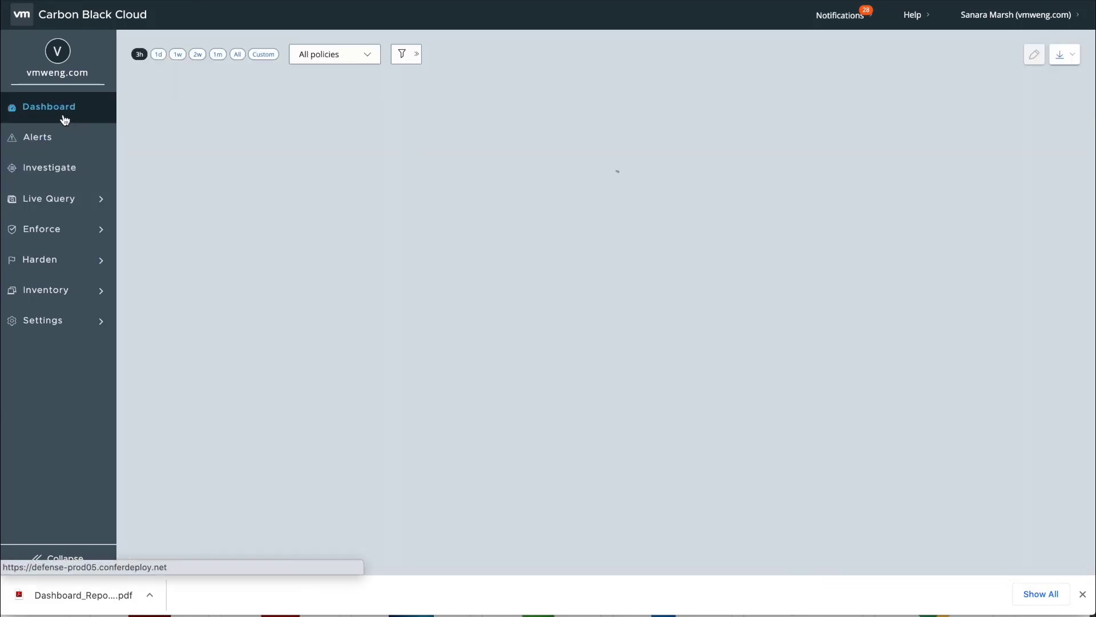